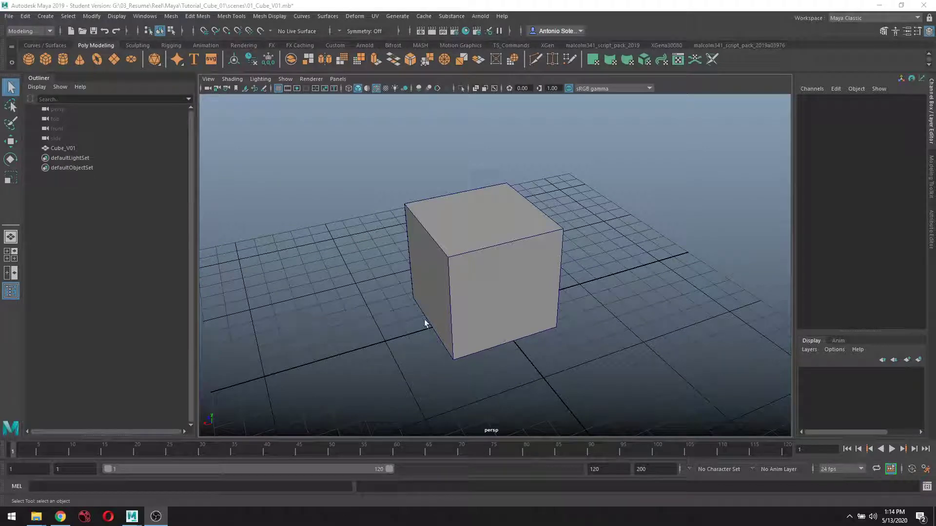
Orbit the perspective view around Cube_V01 to look at it from several sides
alt+drag(601, 309, 583, 263)
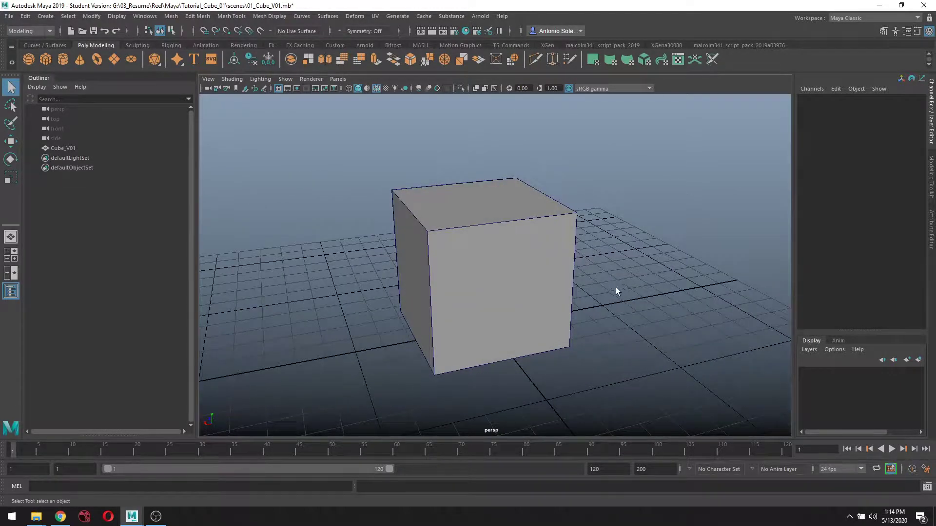
alt+drag(616, 293, 579, 292)
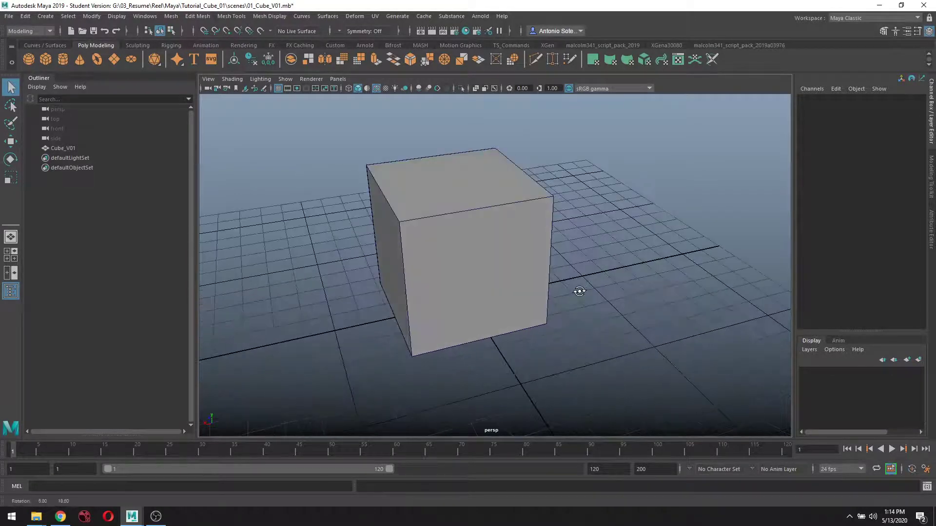
Select Cube_V01 and assign it a new Arnold aiStandardSurface shader
click(493, 249)
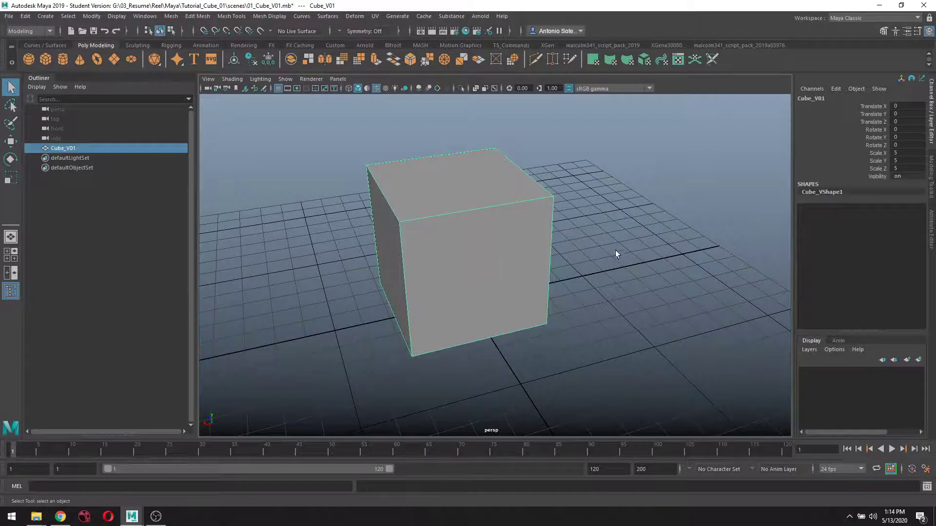
right_click(590, 242)
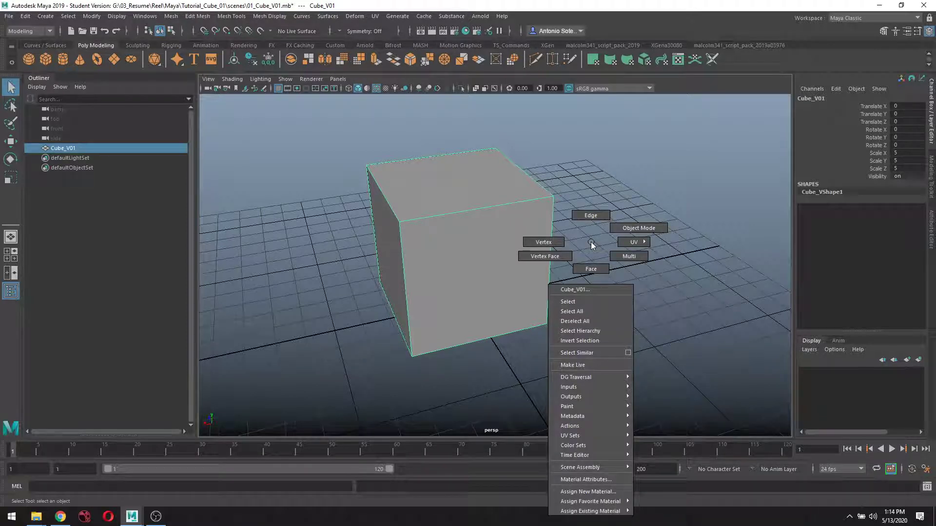
click(593, 492)
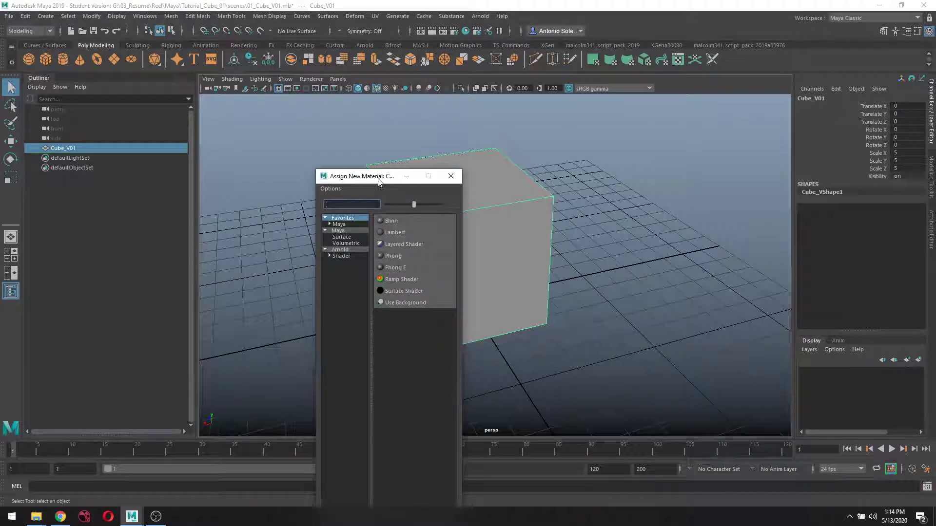
drag(378, 178, 362, 81)
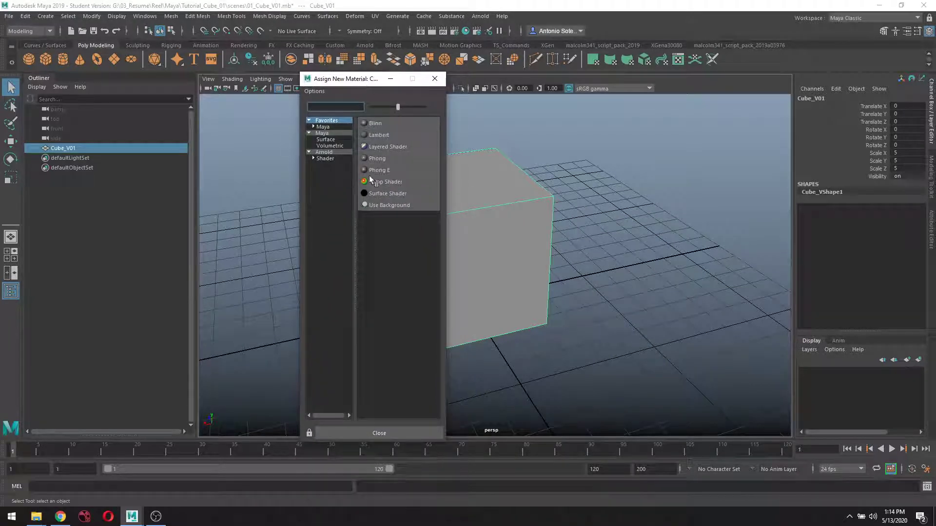
click(325, 158)
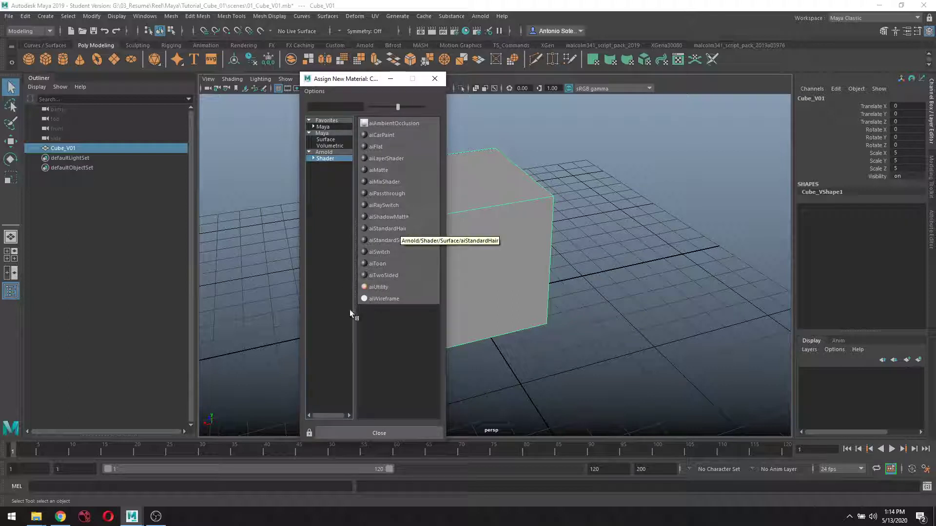
click(395, 242)
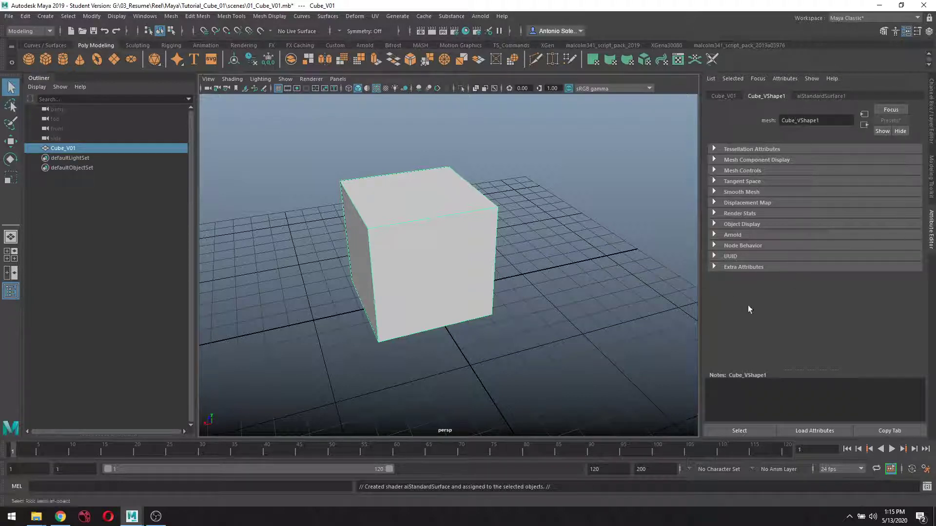
Rename the aiStandardSurface shader to Mat_Crate_V01 in the Attribute Editor
alt+drag(599, 235, 543, 240)
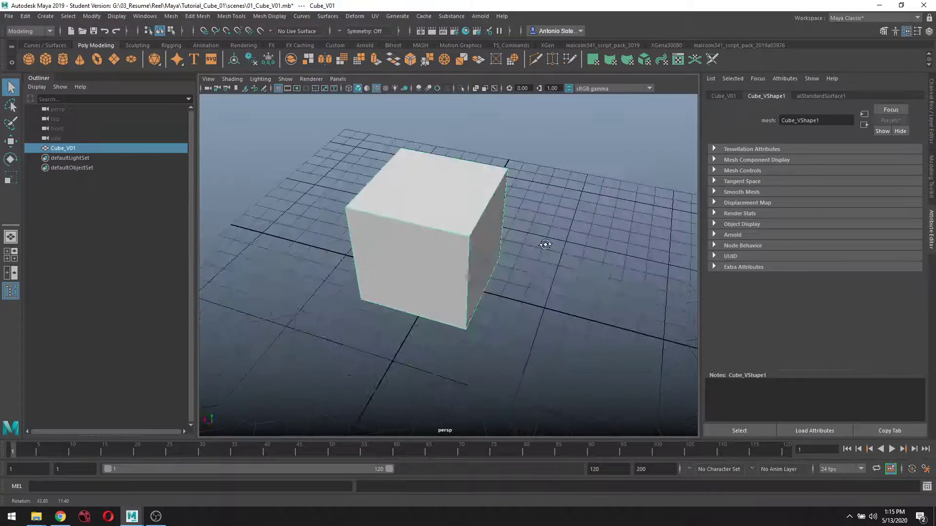
scroll(516, 240, up, 2)
scroll(534, 254, up, 3)
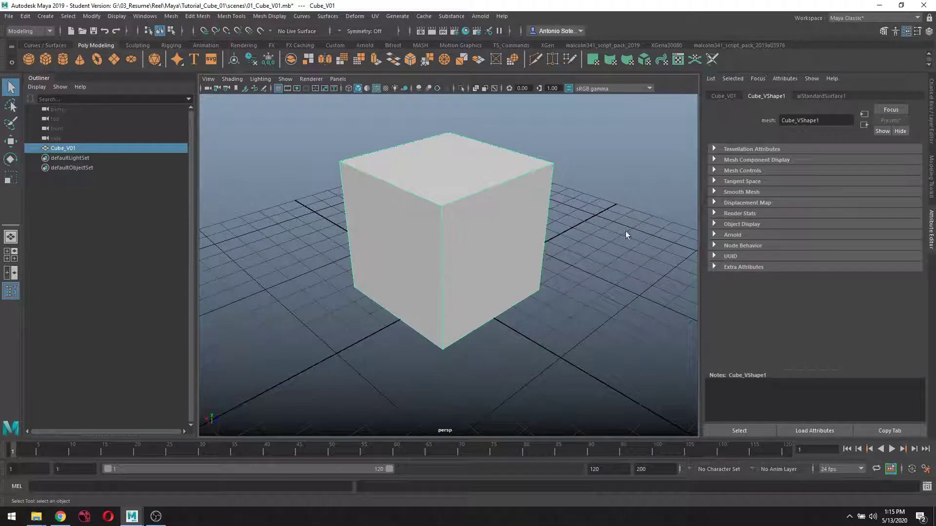
click(722, 96)
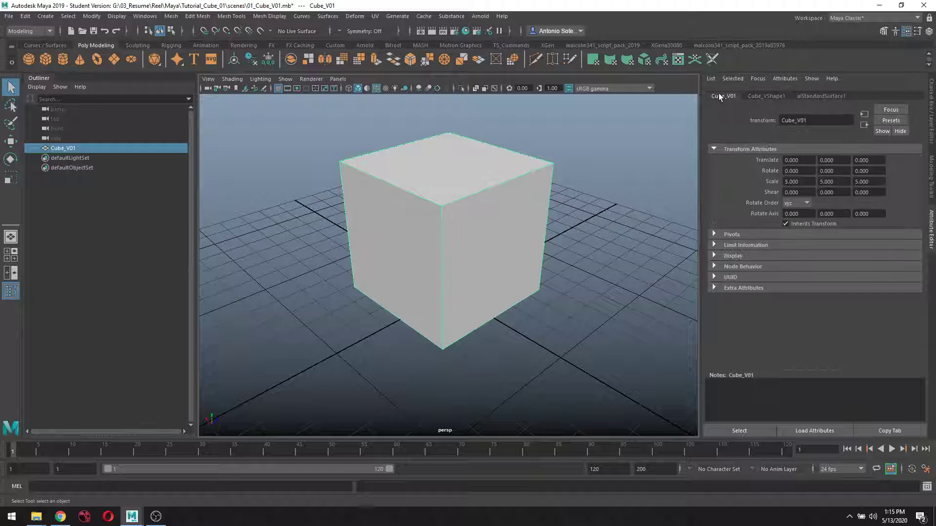
click(805, 97)
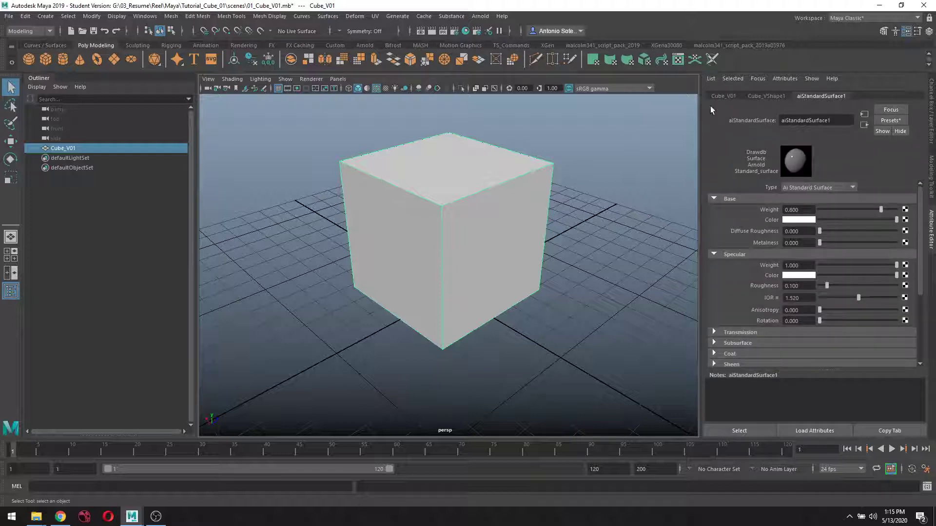
click(720, 97)
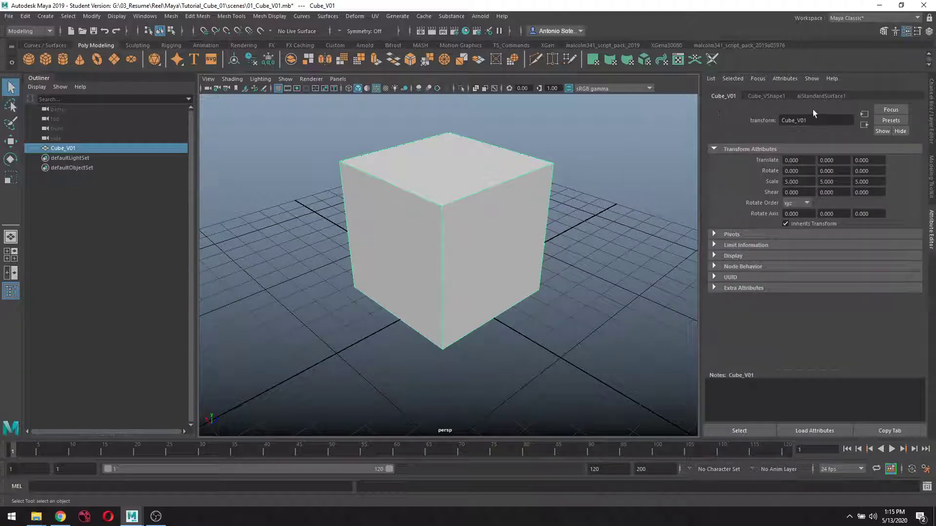
click(818, 97)
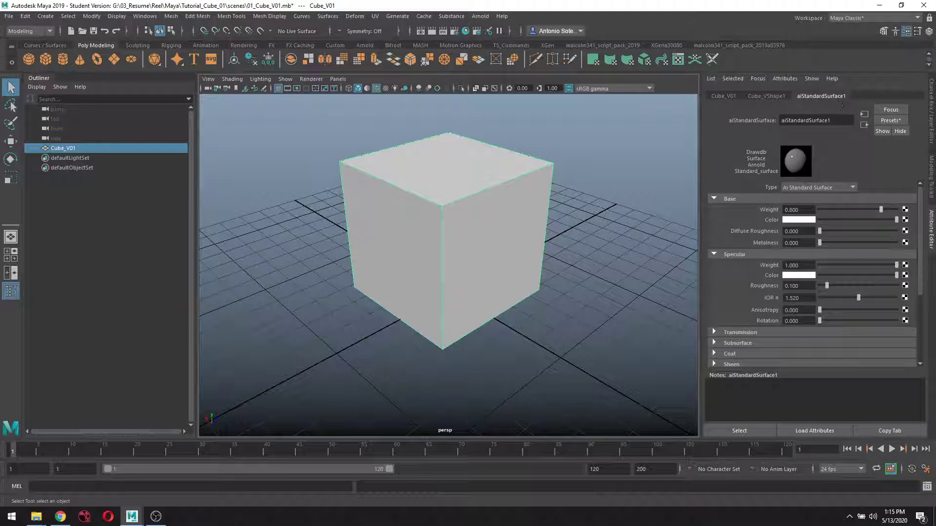
double_click(839, 121)
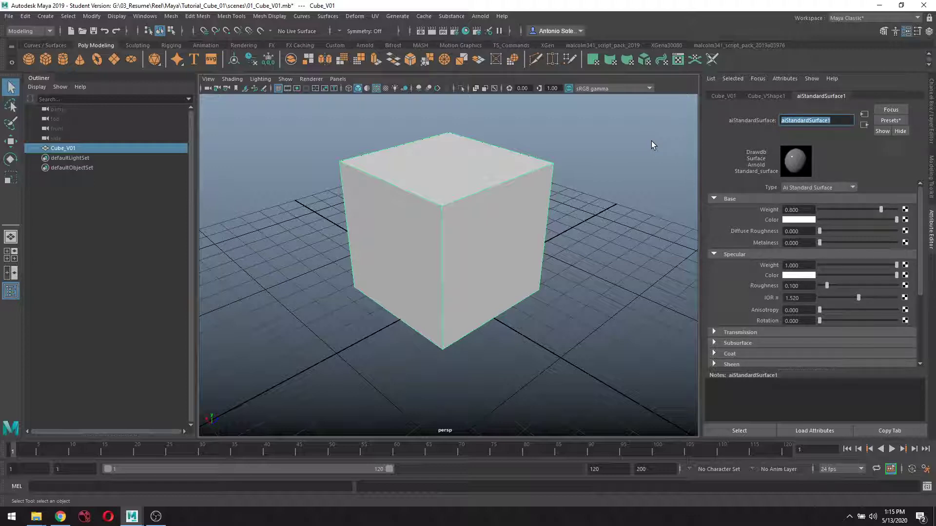
text(Mat_C)
text(rate_)
text(V01)
key(Return)
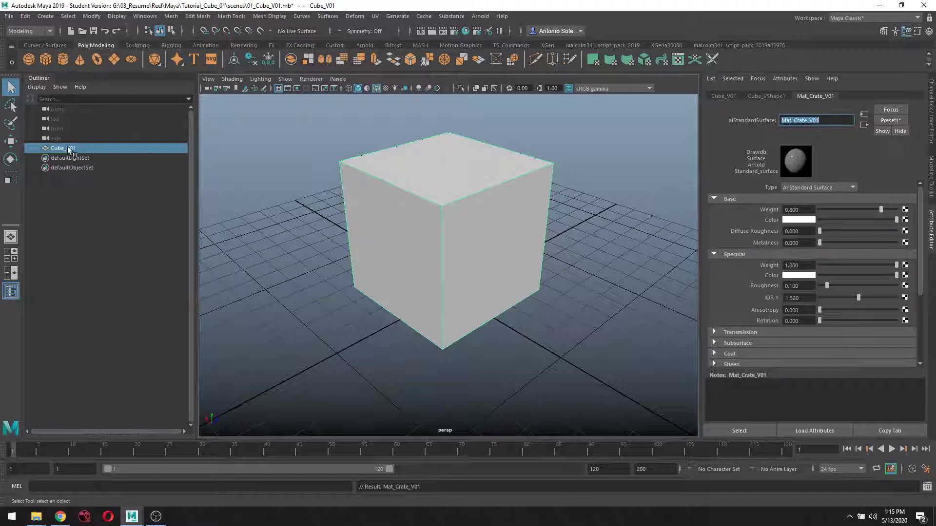
key(Return)
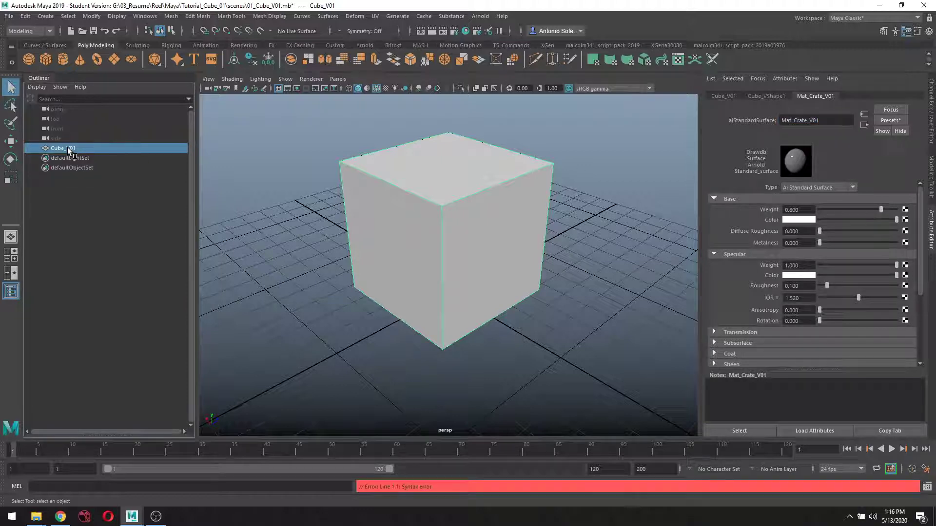
Rename the Cube_V01 object to Crate_V01 in the Outliner
double_click(68, 149)
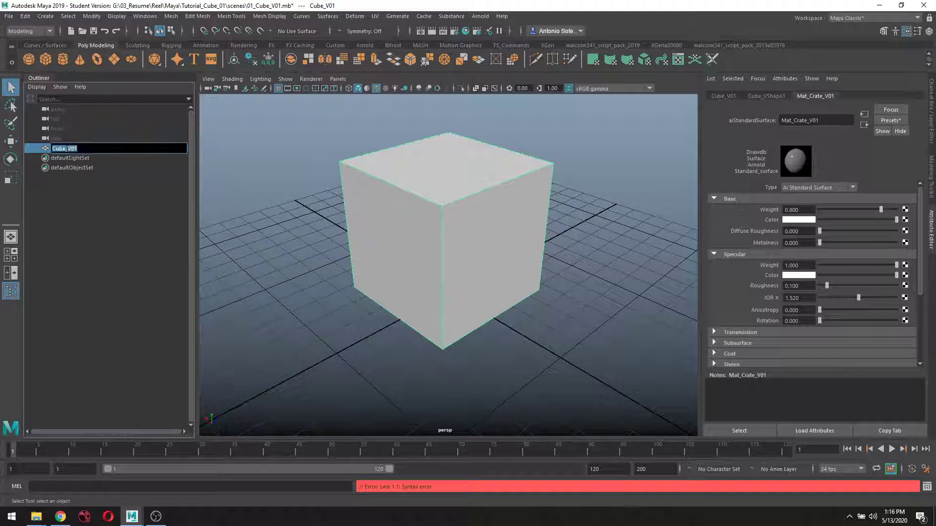
text(Crate_V01)
key(Return)
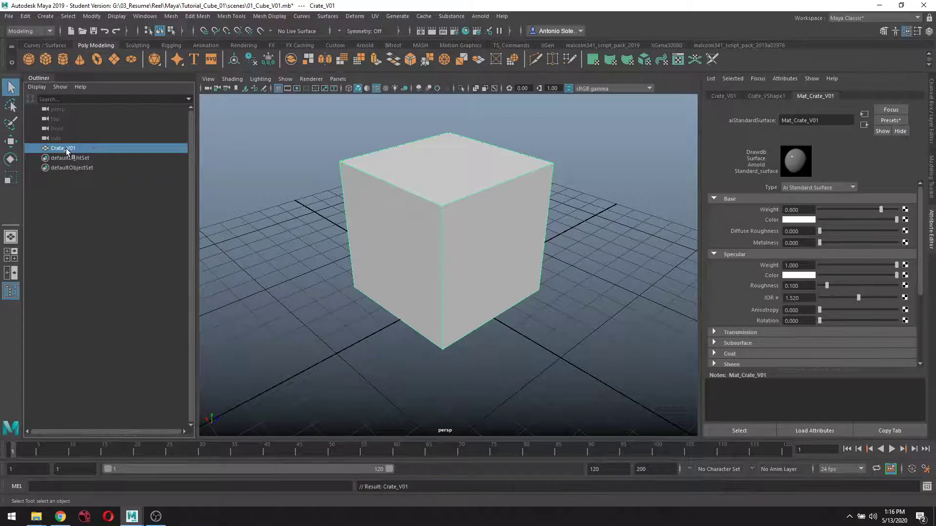
Connect a File texture to Base Color loading CrateTextures/Cube_V01_lambert1_BaseColor.png
click(467, 204)
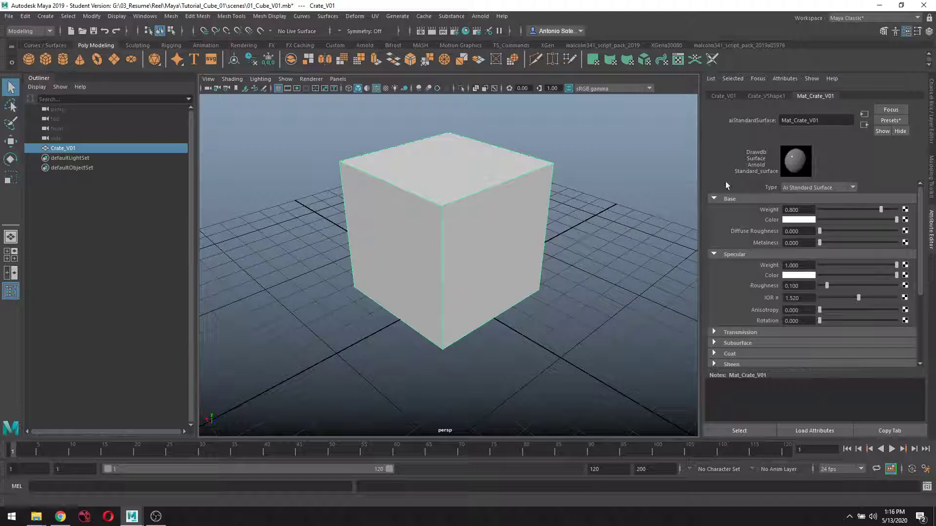
alt+middle_drag(640, 220, 583, 254)
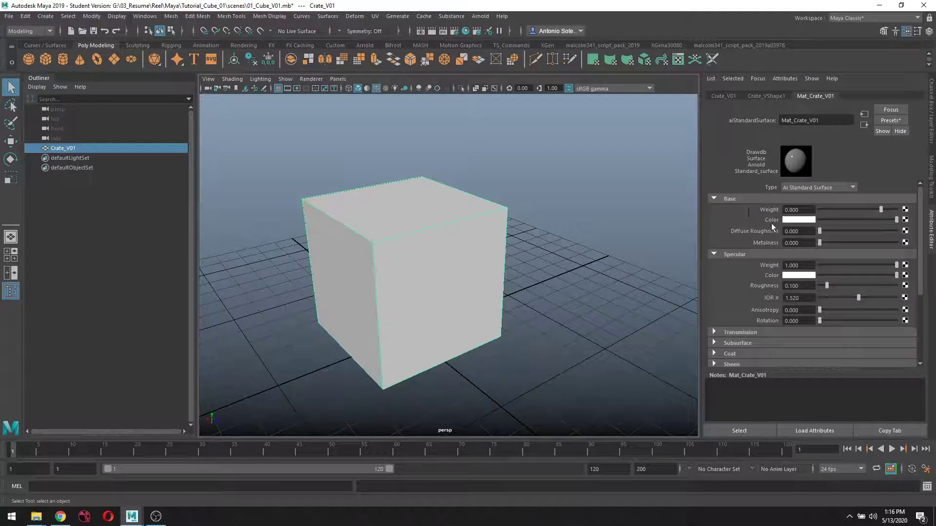
click(905, 219)
drag(403, 170, 449, 66)
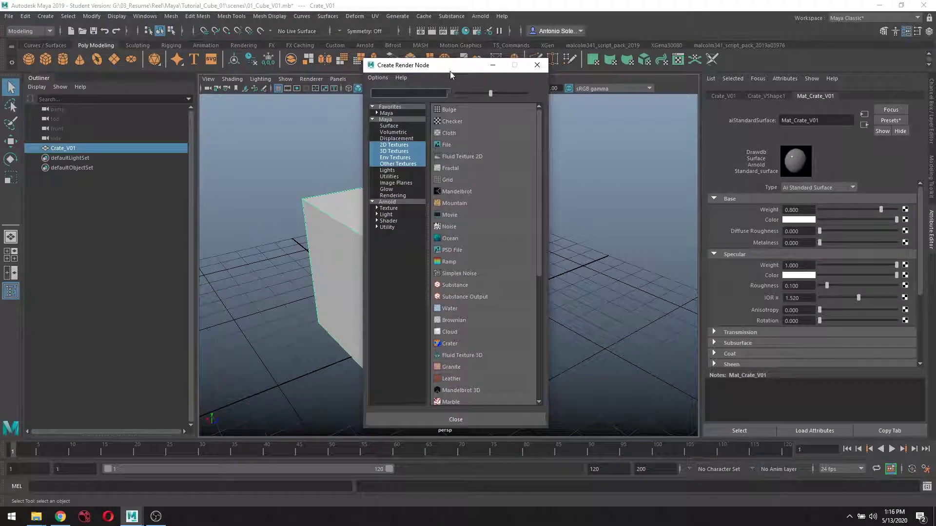
click(445, 144)
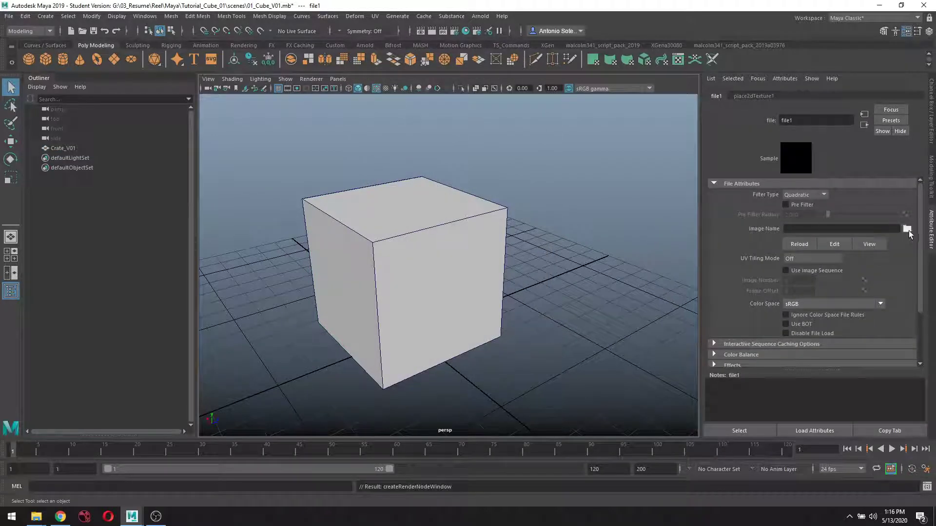
click(906, 229)
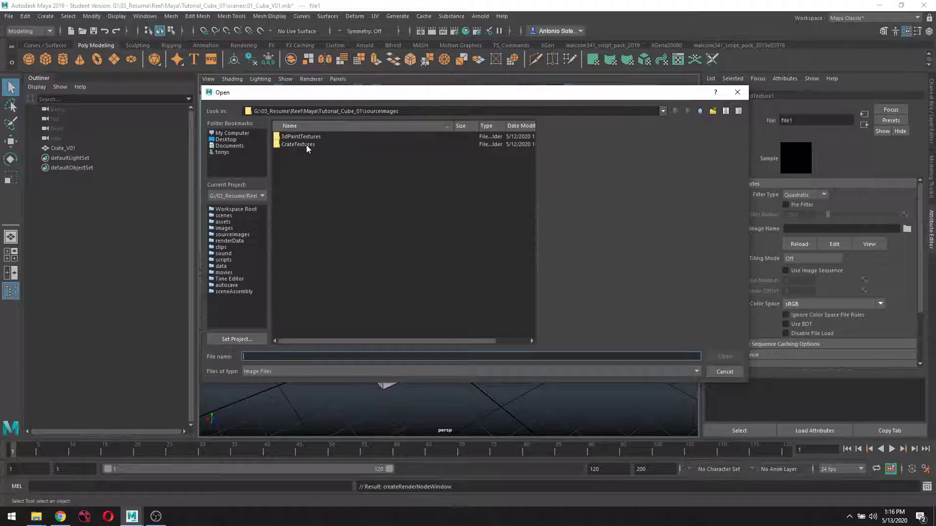
double_click(298, 145)
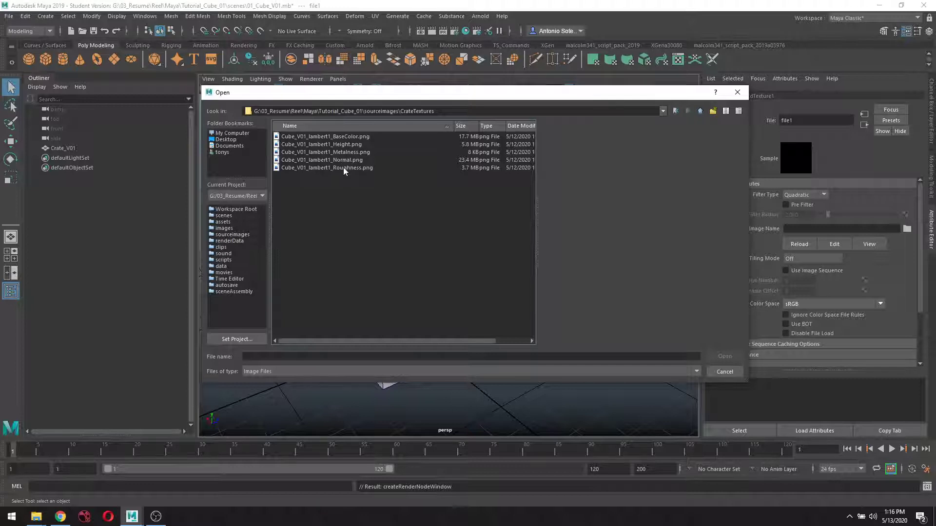
click(337, 140)
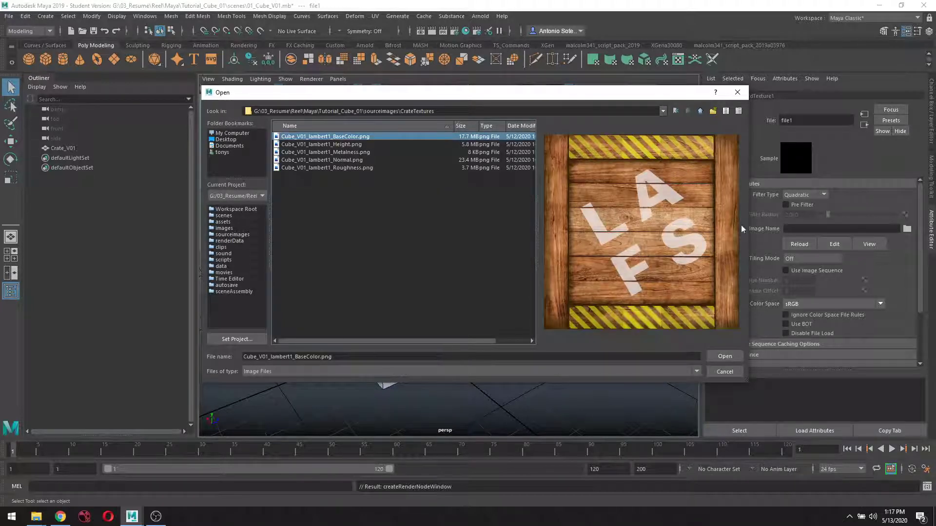
click(725, 356)
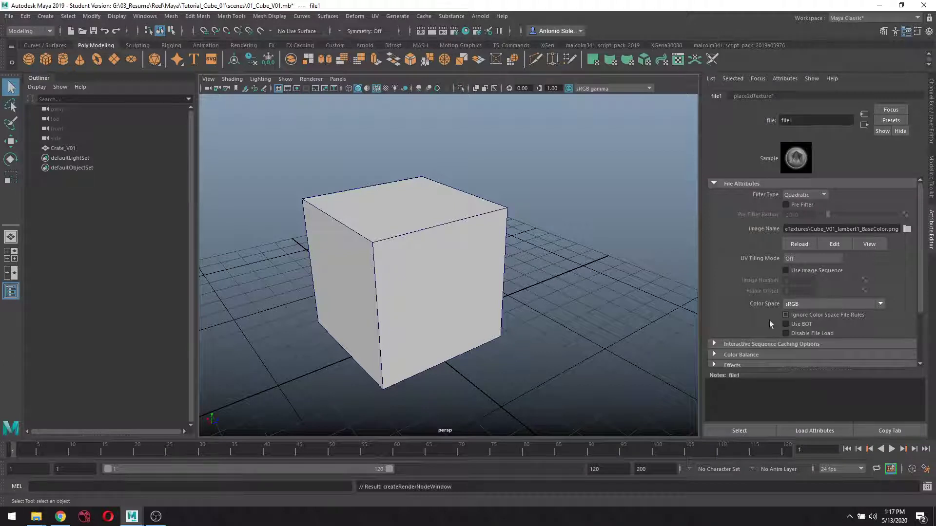
Connect a File texture to Metalness loading Cube_V01_lambert1_Metalness.png
click(460, 254)
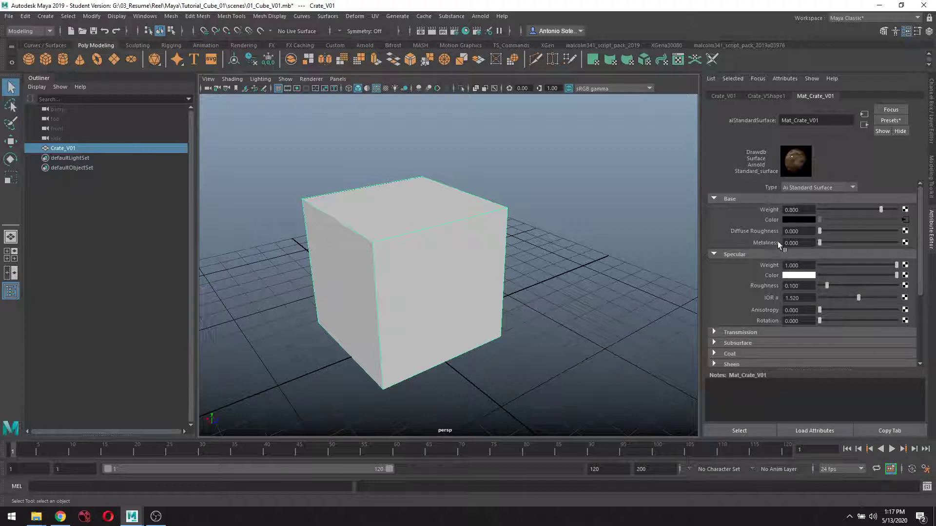
click(904, 243)
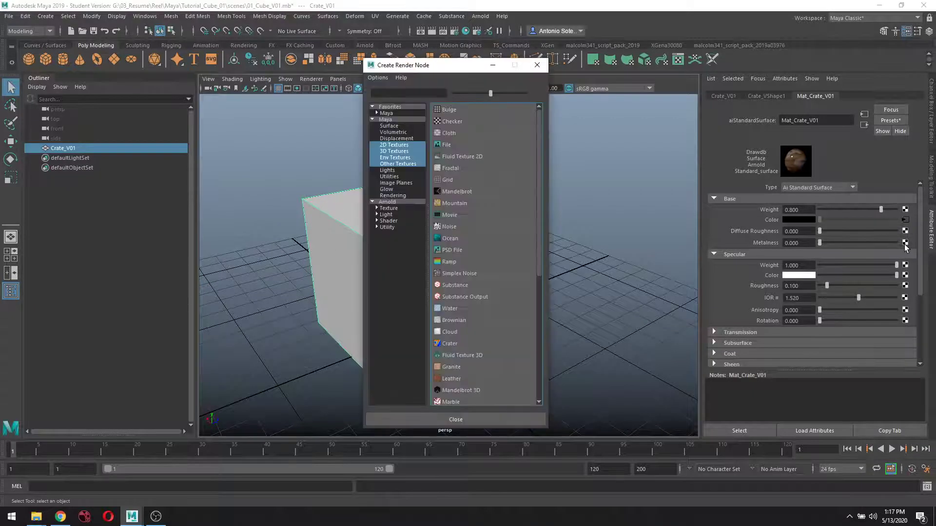
click(450, 147)
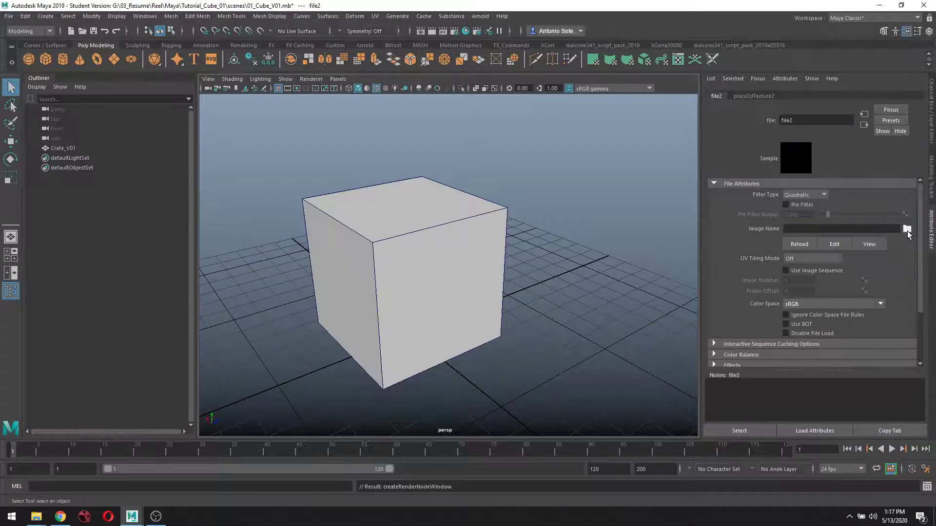
click(906, 229)
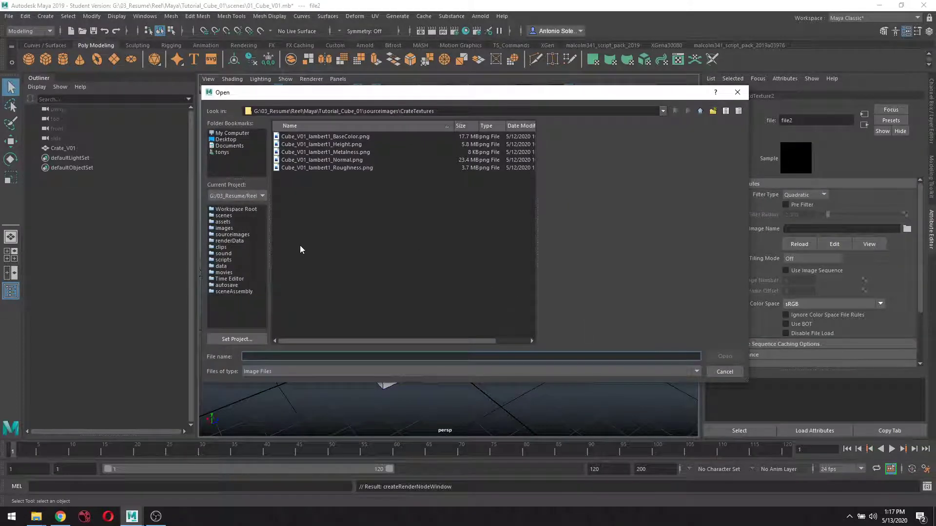
click(337, 152)
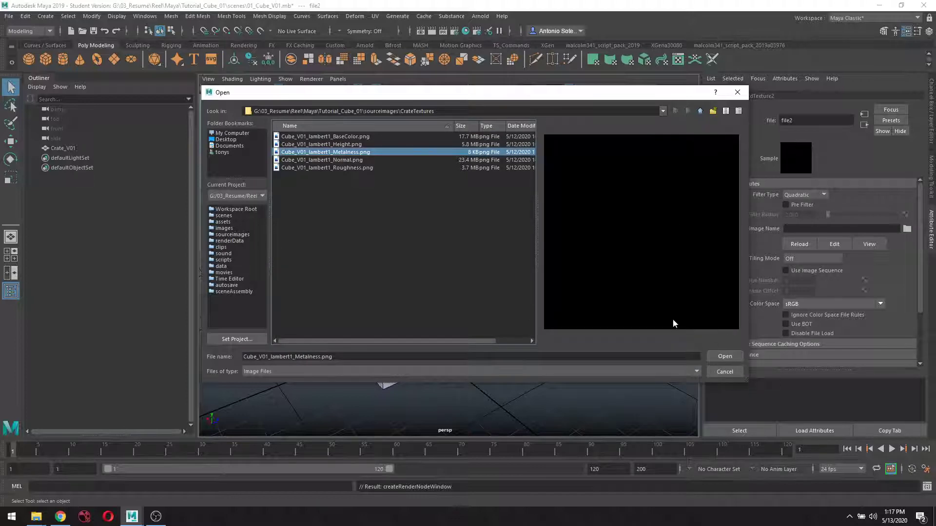
click(722, 358)
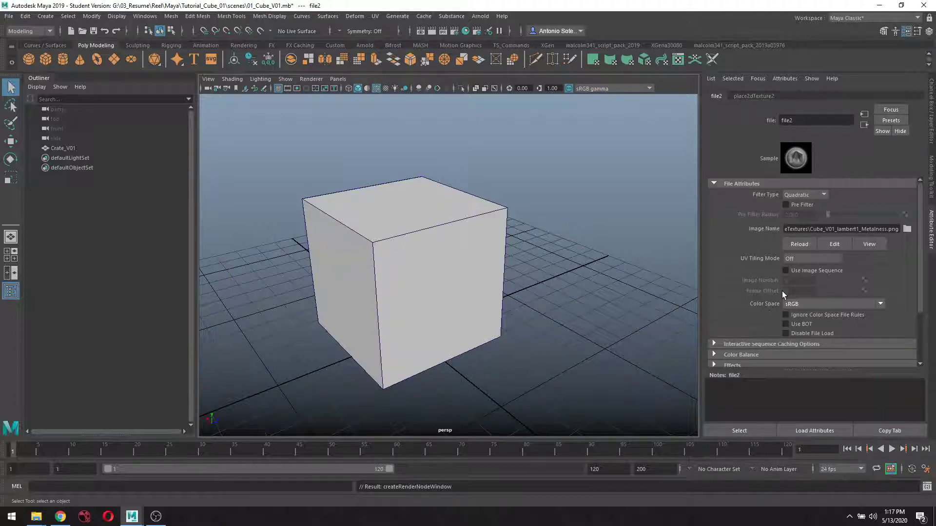
Set the metalness texture's Color Space to Raw and review its Color Balance settings
click(880, 303)
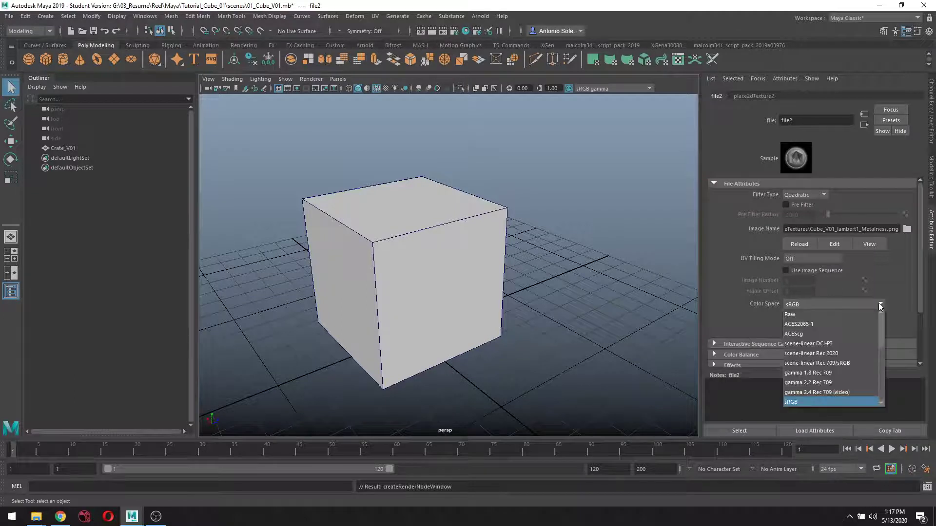
click(853, 312)
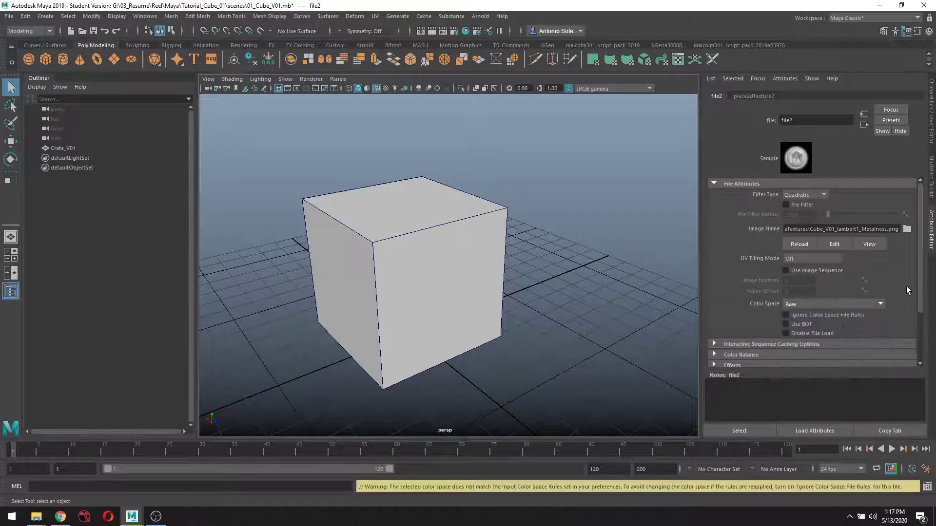
scroll(907, 290, down, 2)
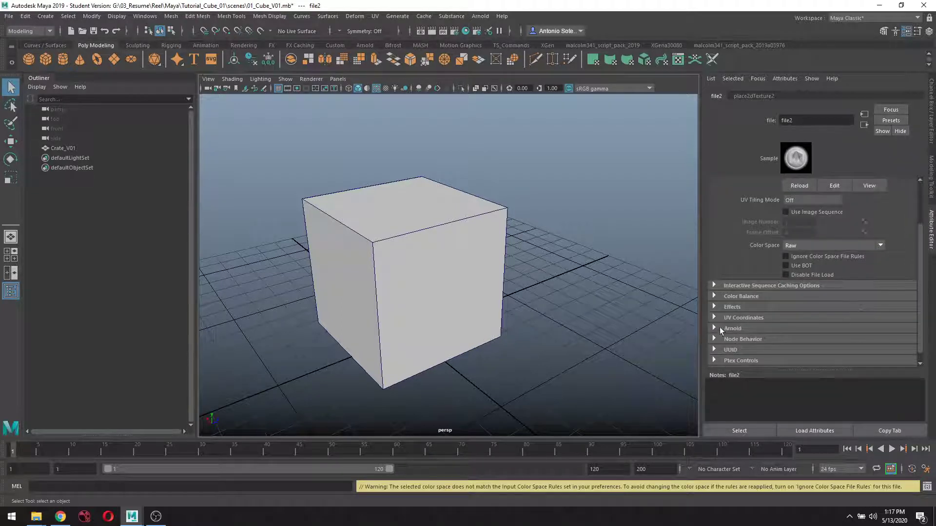
click(714, 295)
click(715, 296)
click(713, 308)
click(713, 307)
click(713, 329)
click(713, 330)
click(715, 285)
click(714, 285)
click(714, 296)
scroll(730, 327, down, 2)
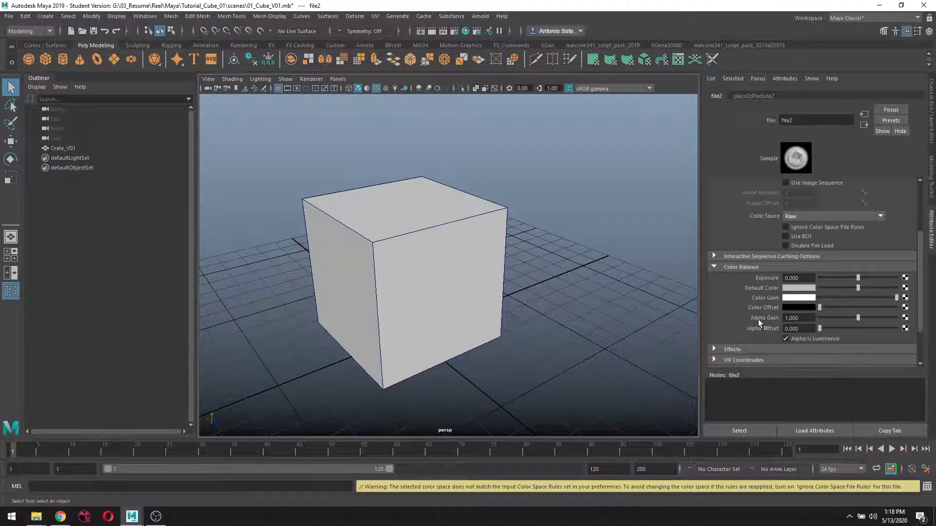
scroll(763, 239, up, 3)
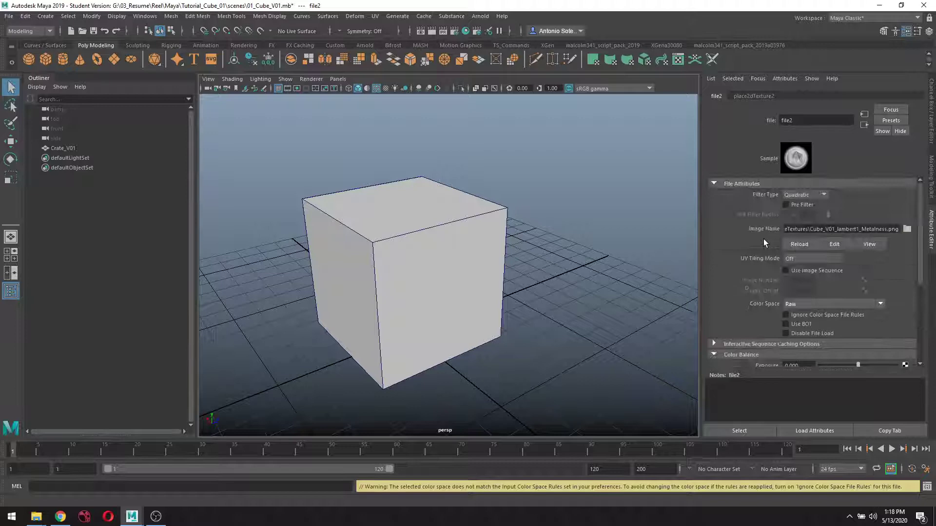
Connect a File texture to Specular Roughness loading Cube_V01_lambert1_Roughness.png
click(435, 294)
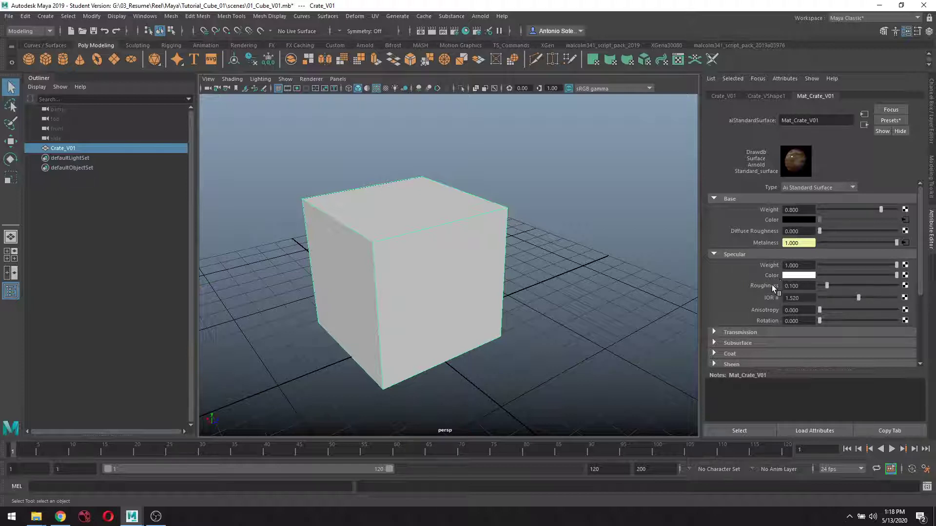
click(904, 287)
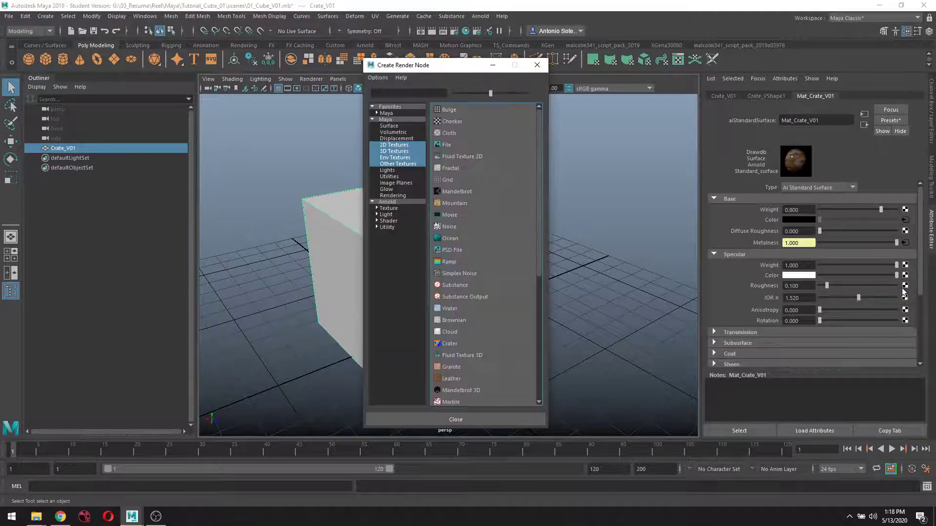
click(445, 144)
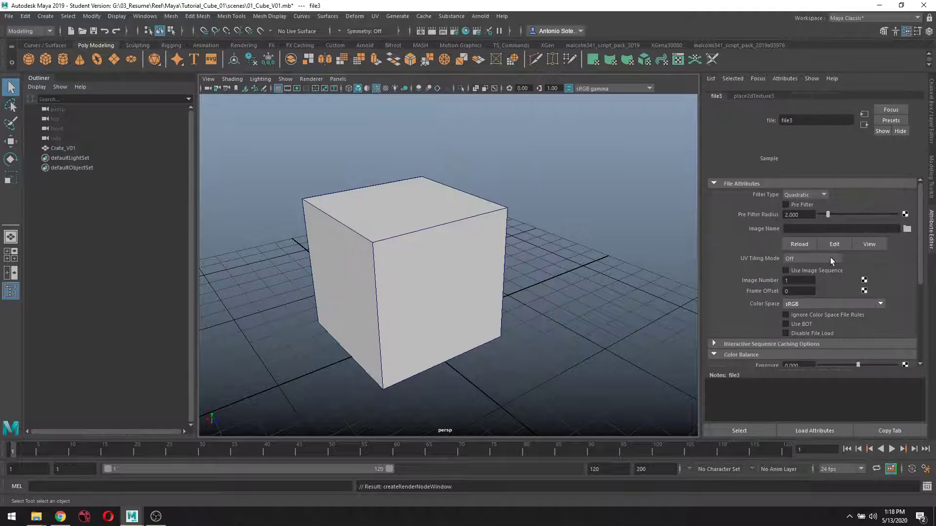
click(907, 229)
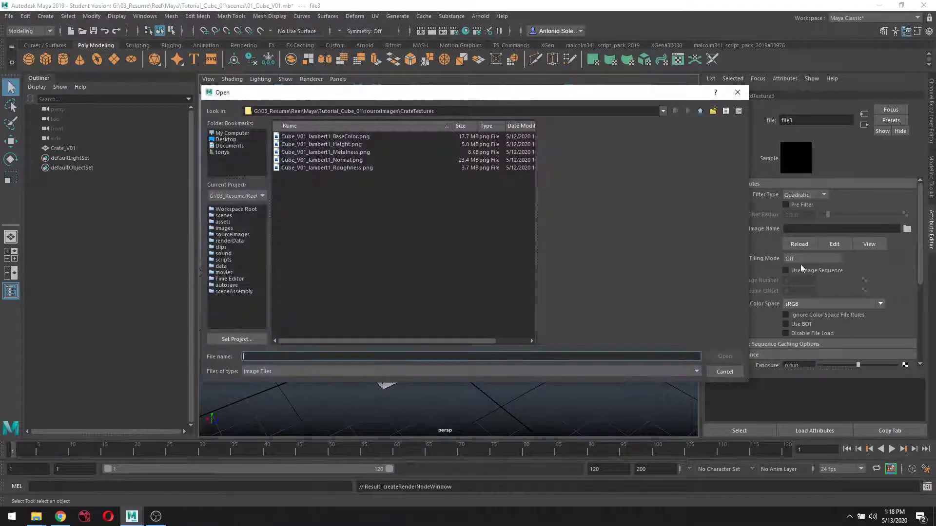
click(347, 167)
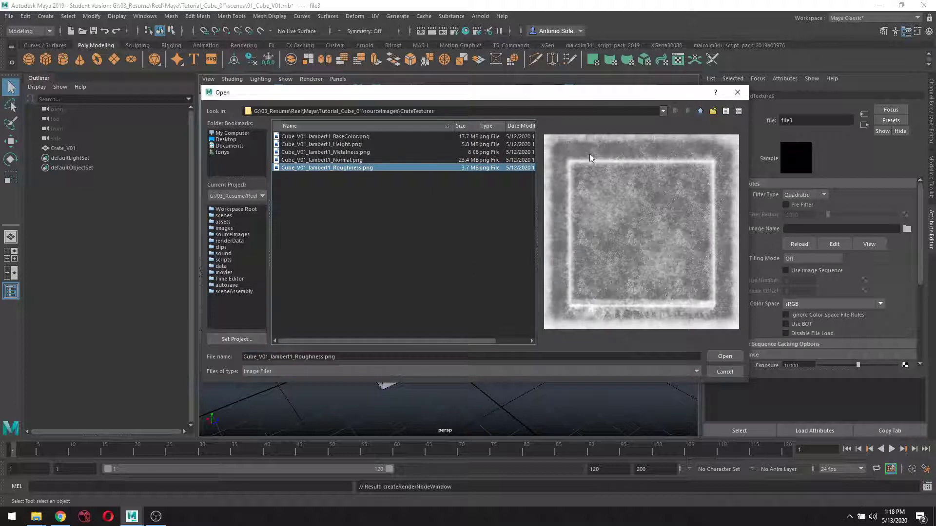
click(725, 357)
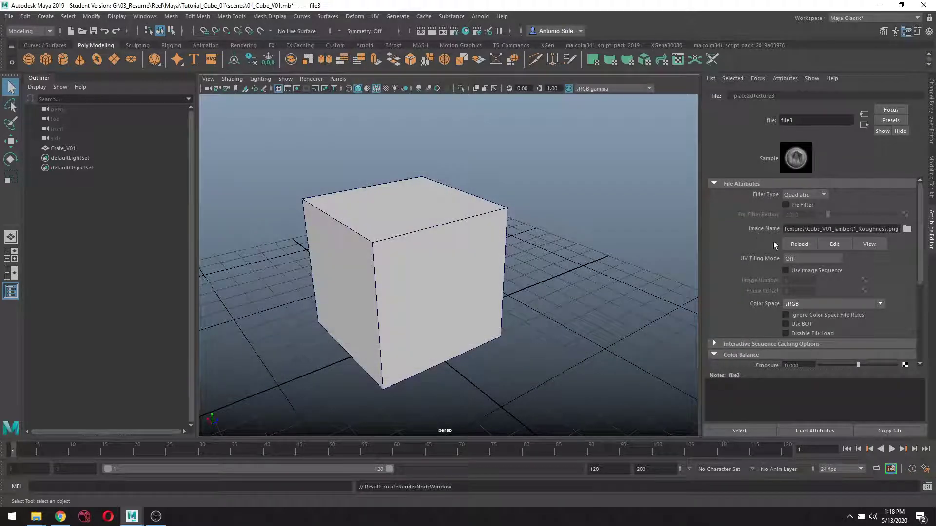
Set the roughness texture to Raw color space with Alpha Is Luminance on
click(866, 303)
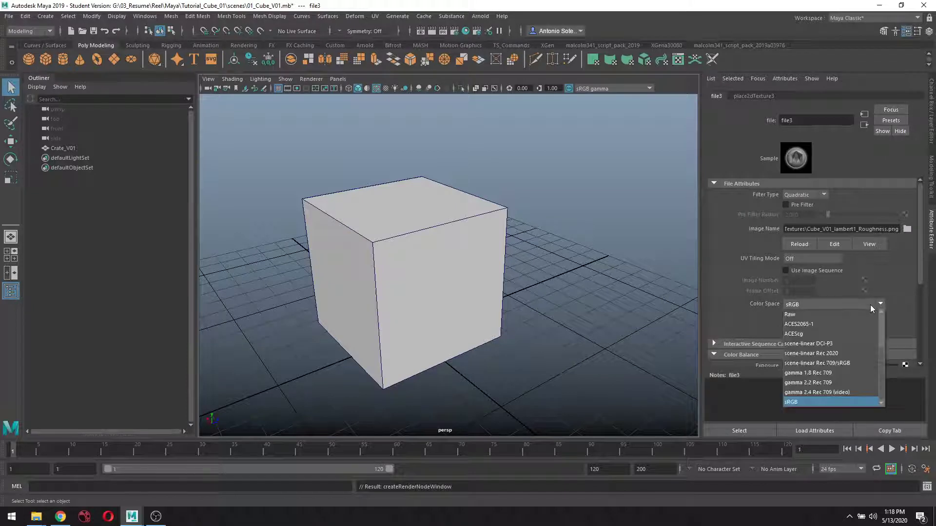
click(842, 317)
scroll(726, 302, down, 2)
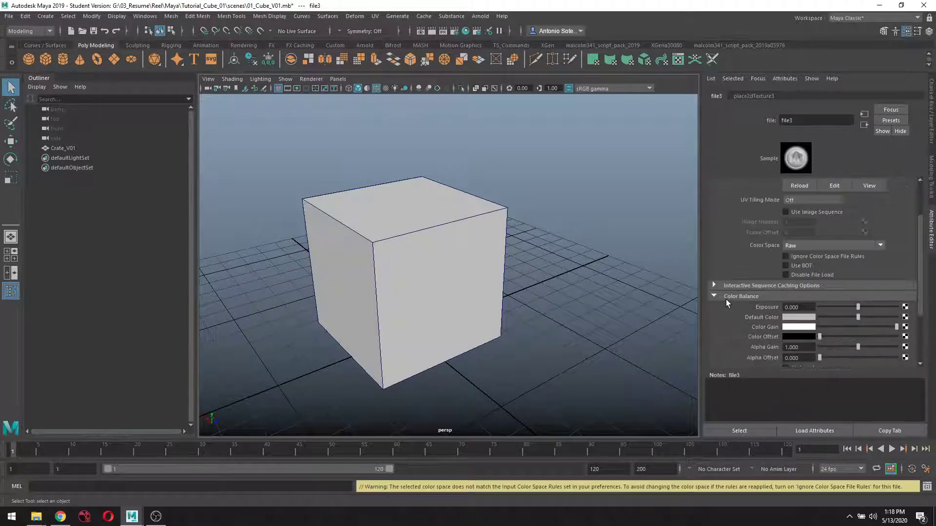
scroll(748, 340, down, 1)
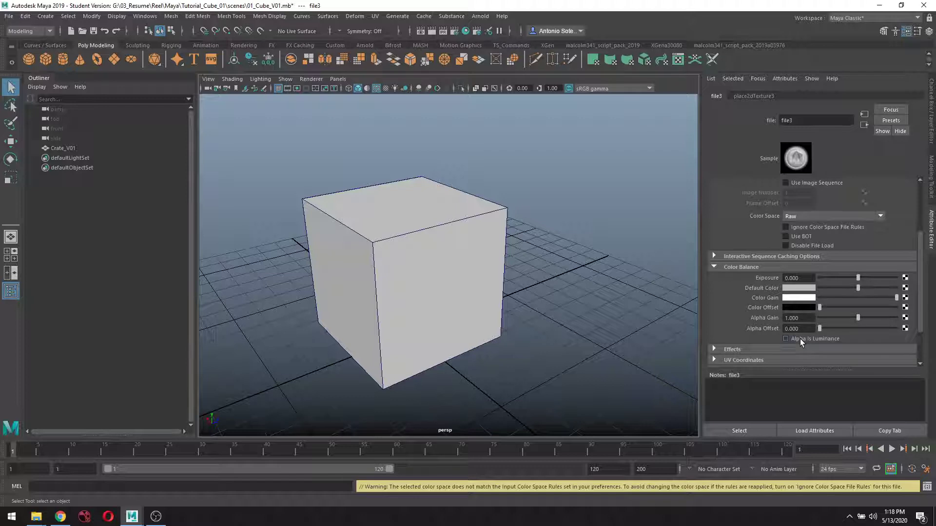
click(800, 339)
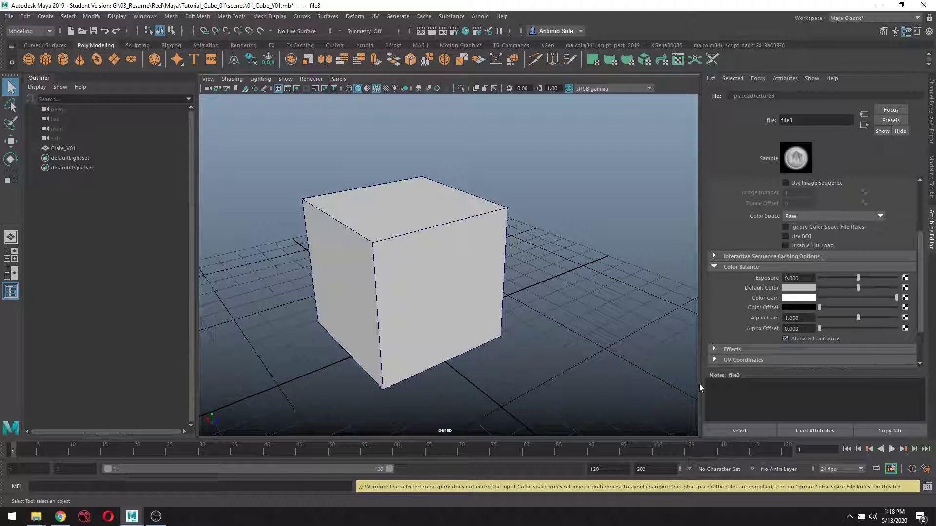
Add a file-driven bump2d node to the material's Bump Mapping, using Tangent Space Normals
click(431, 261)
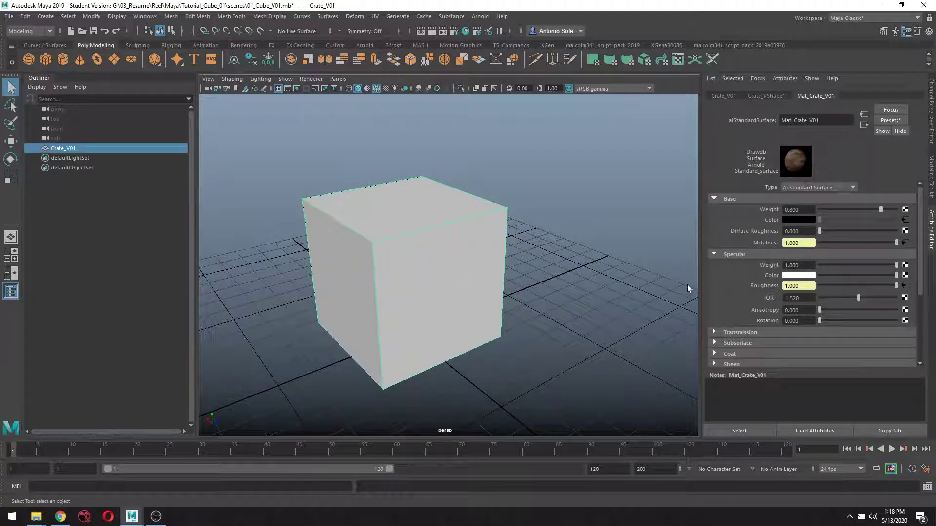
scroll(741, 266, down, 3)
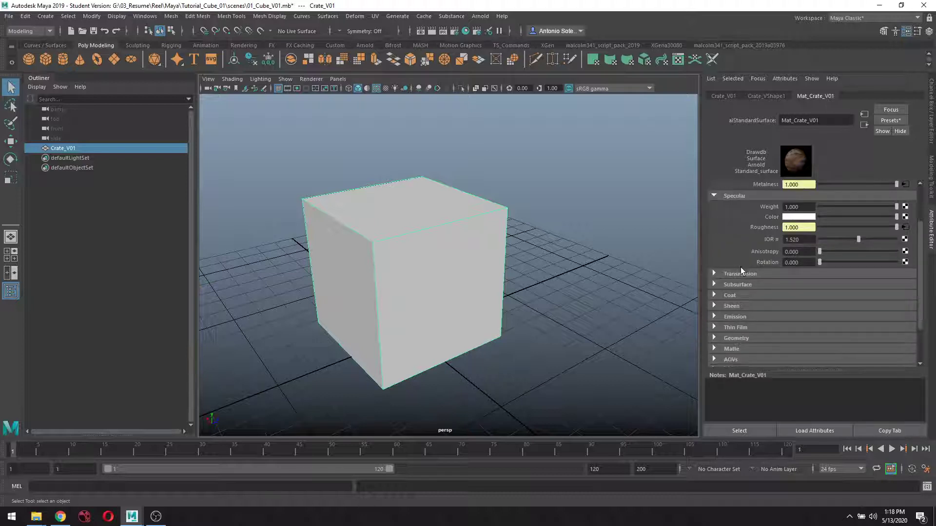
click(736, 338)
scroll(738, 322, down, 3)
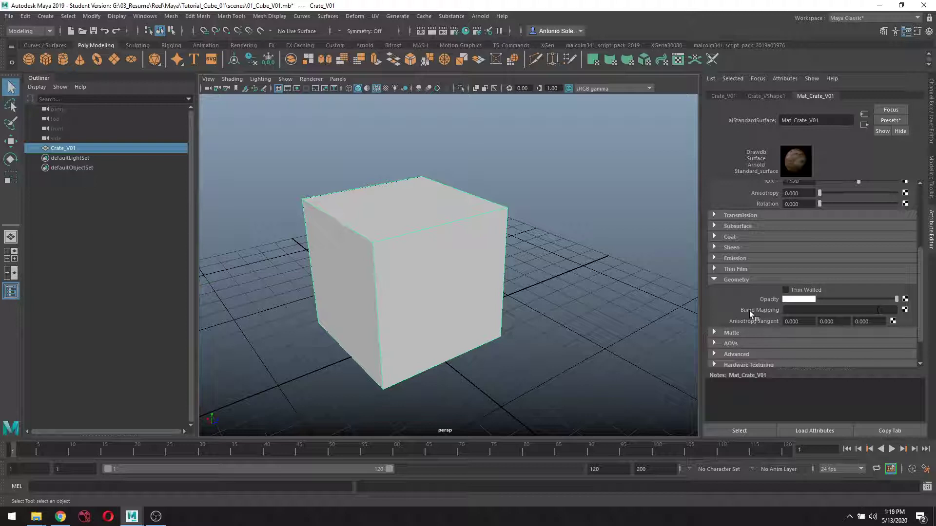
click(904, 310)
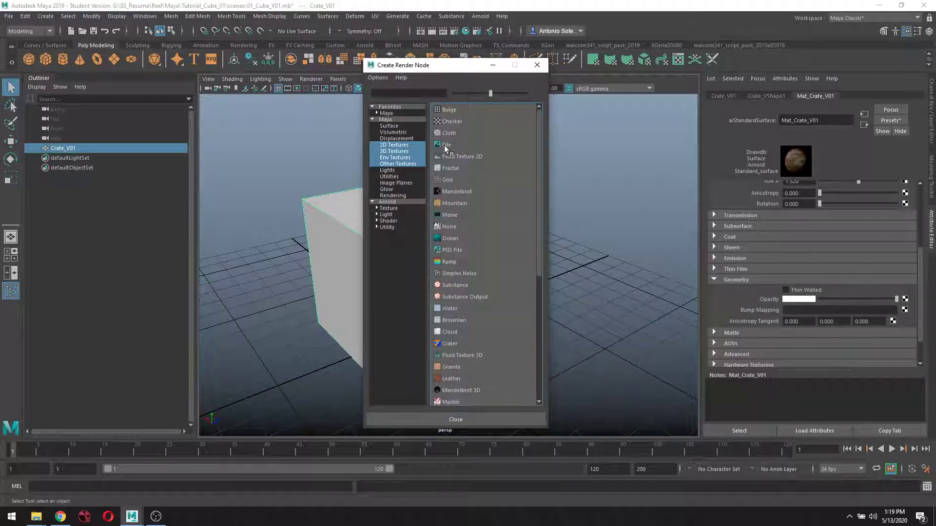
click(445, 146)
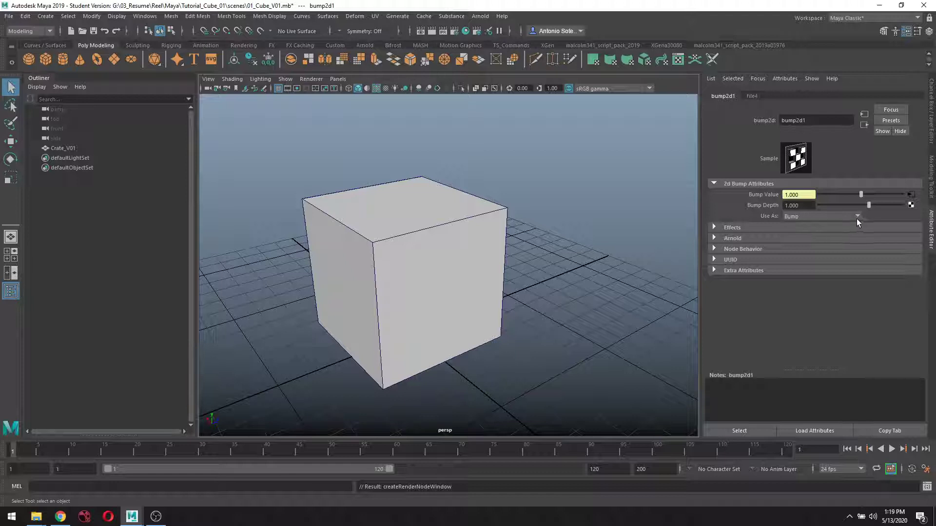
click(857, 219)
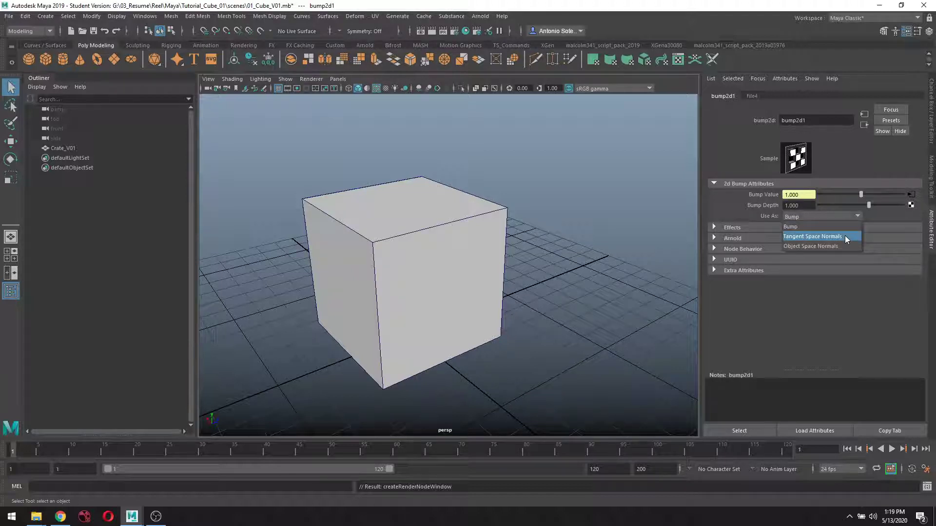
click(844, 237)
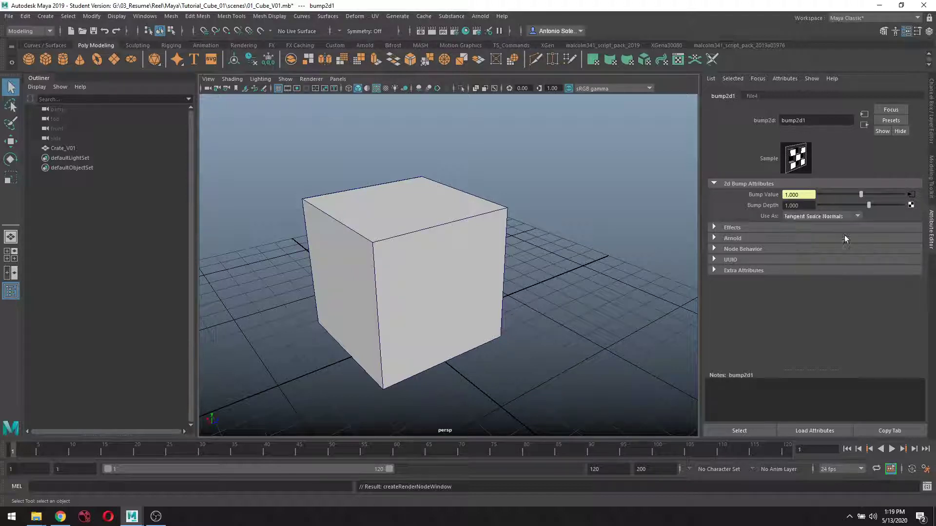
Load Cube_V01_lambert1_Normal.png into file4 and set its Color Space to Raw
click(911, 195)
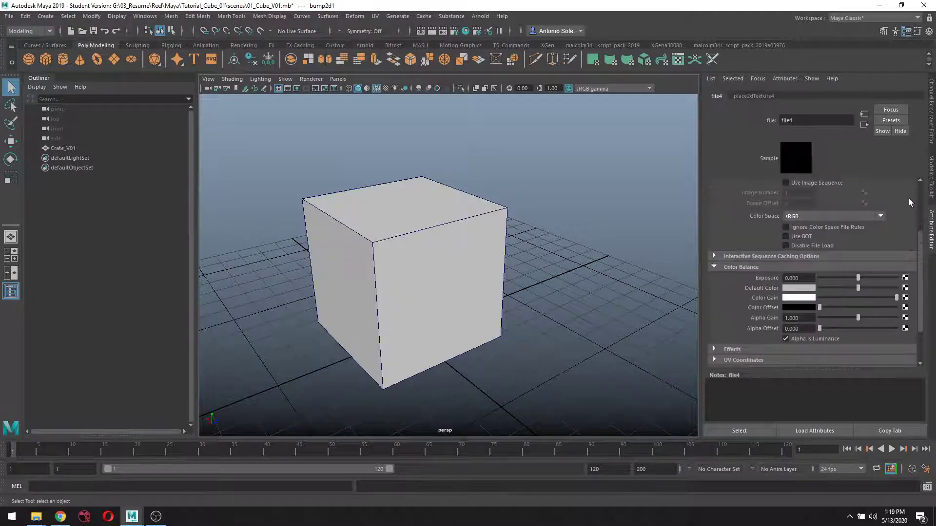
scroll(908, 228, up, 3)
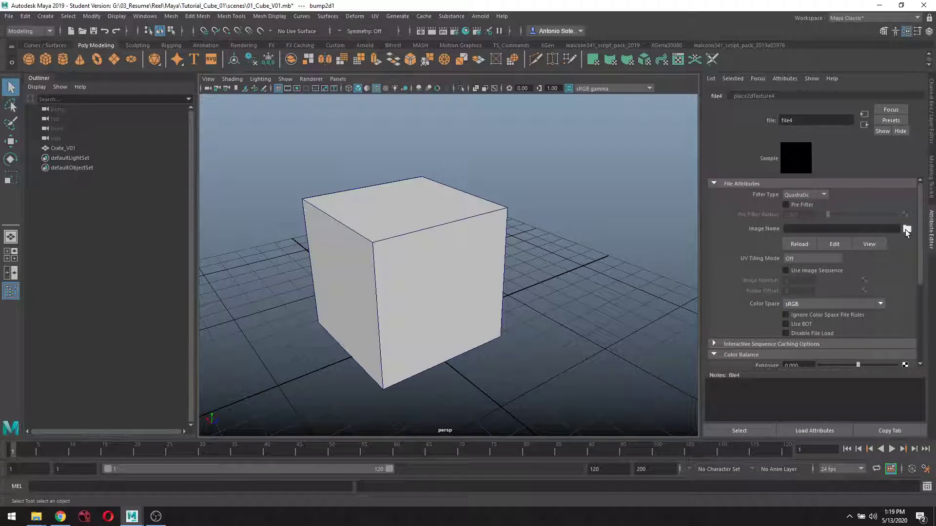
click(907, 229)
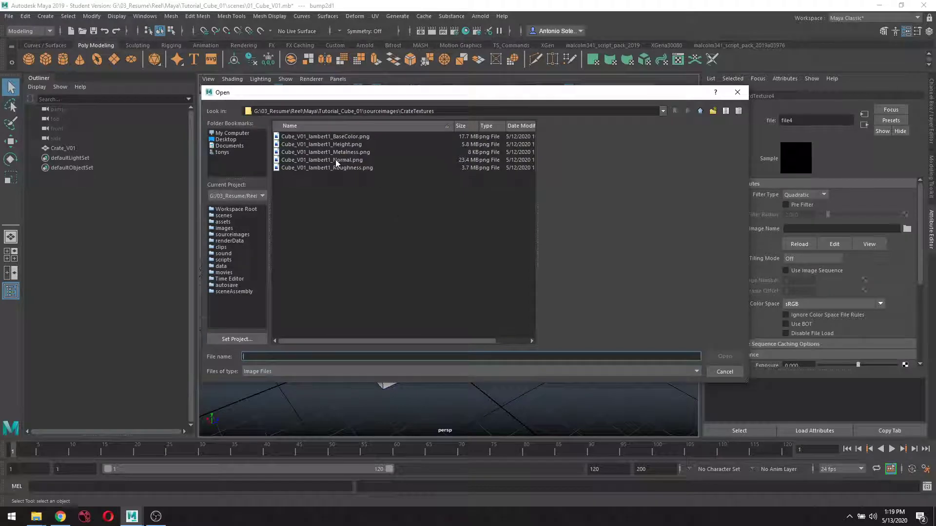
click(337, 161)
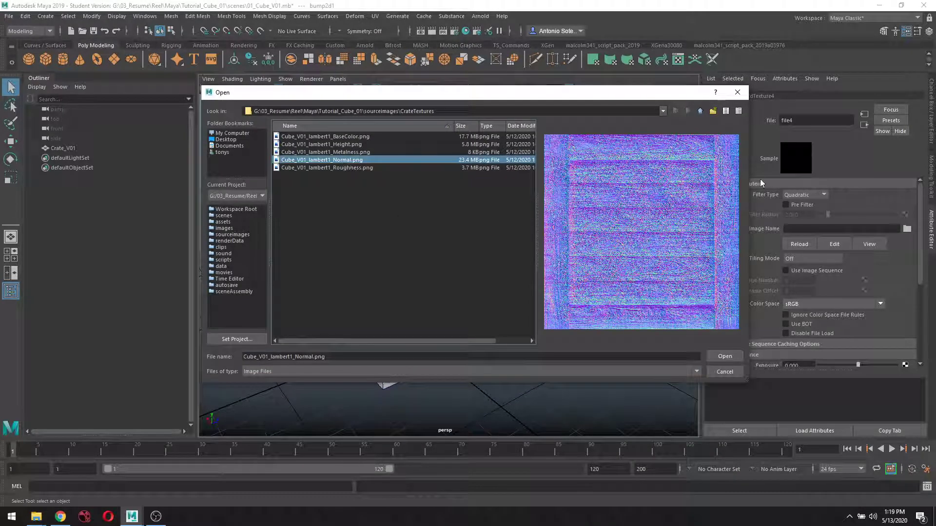
click(724, 356)
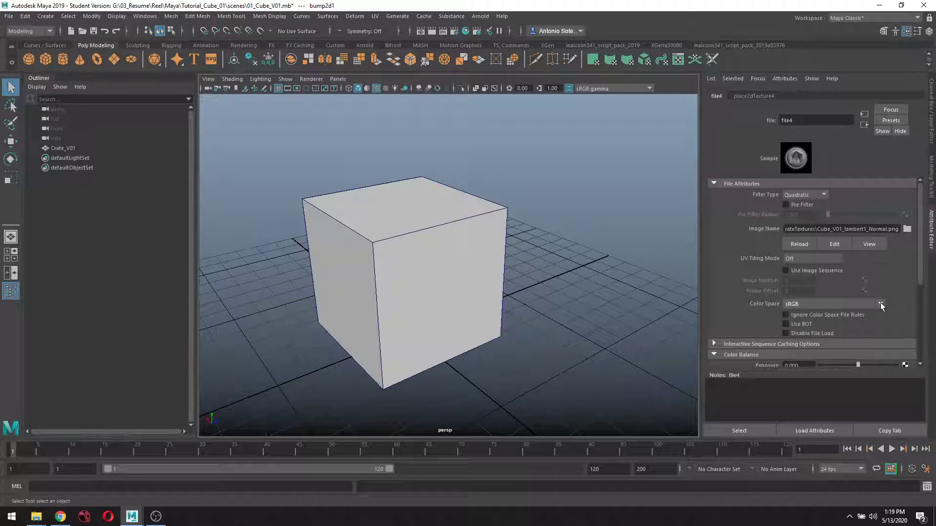
scroll(899, 276, down, 1)
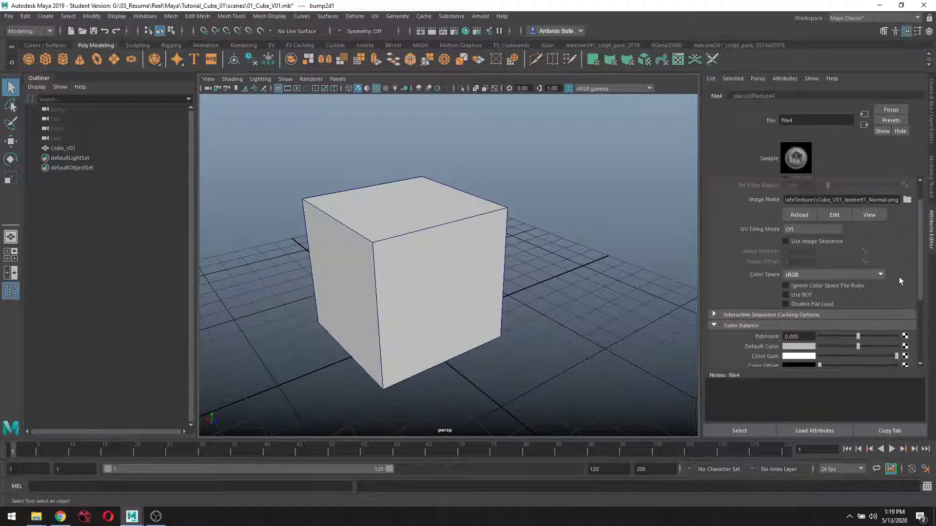
click(870, 277)
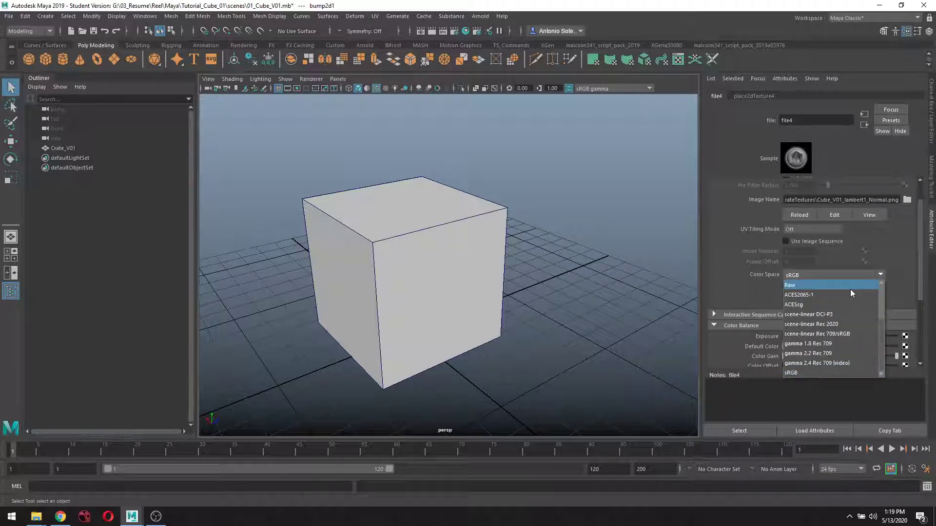
click(849, 289)
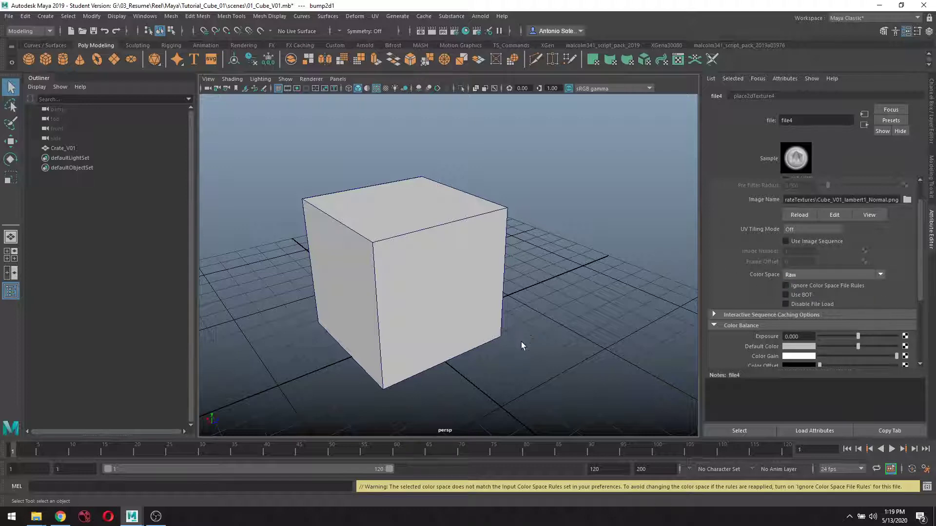
Orbit the perspective view around the crate
alt+drag(541, 342, 589, 371)
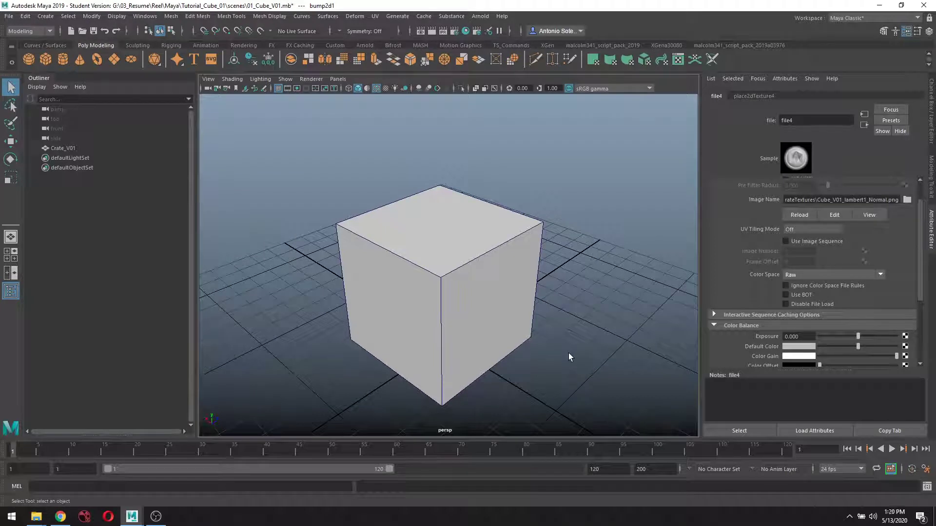
alt+drag(576, 348, 533, 355)
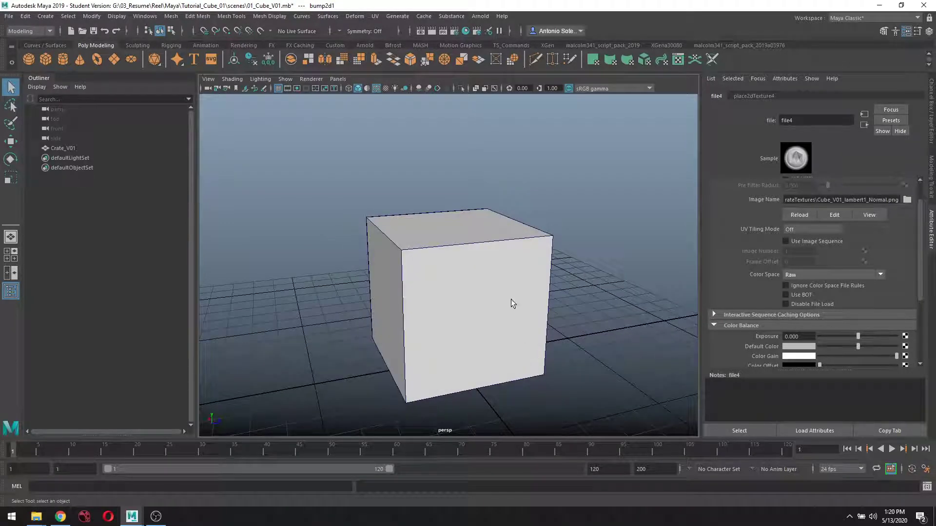
Turn on textured display and orbit around the crate to inspect its planks, stripes and lettering
click(385, 89)
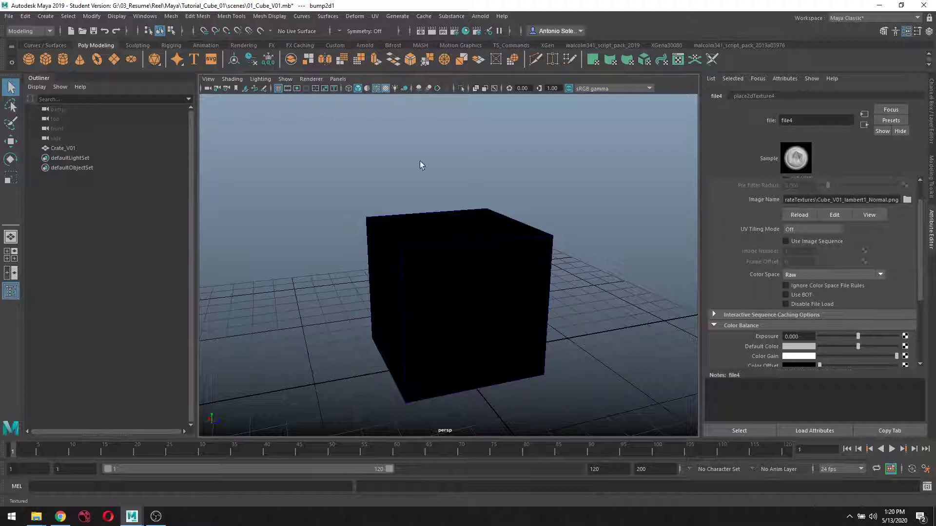
alt+right_drag(597, 364, 598, 344)
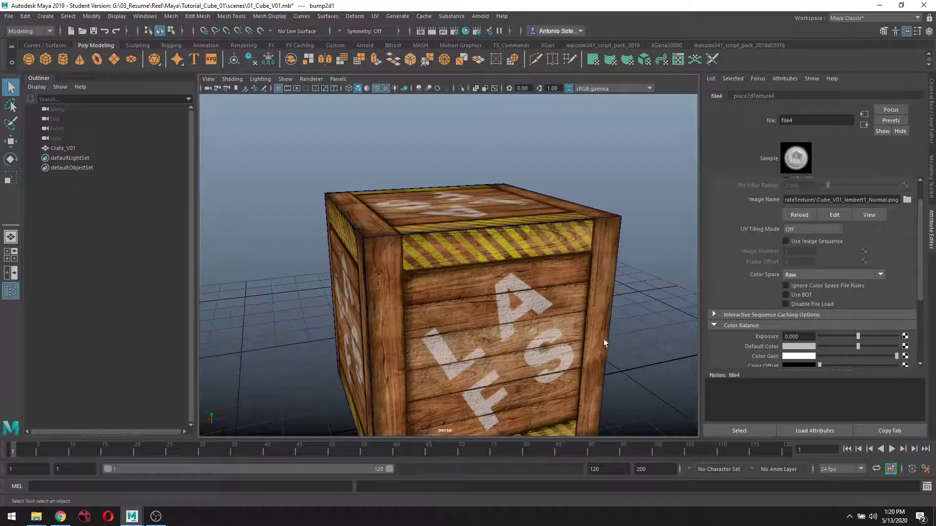
scroll(604, 338, down, 3)
scroll(595, 344, up, 2)
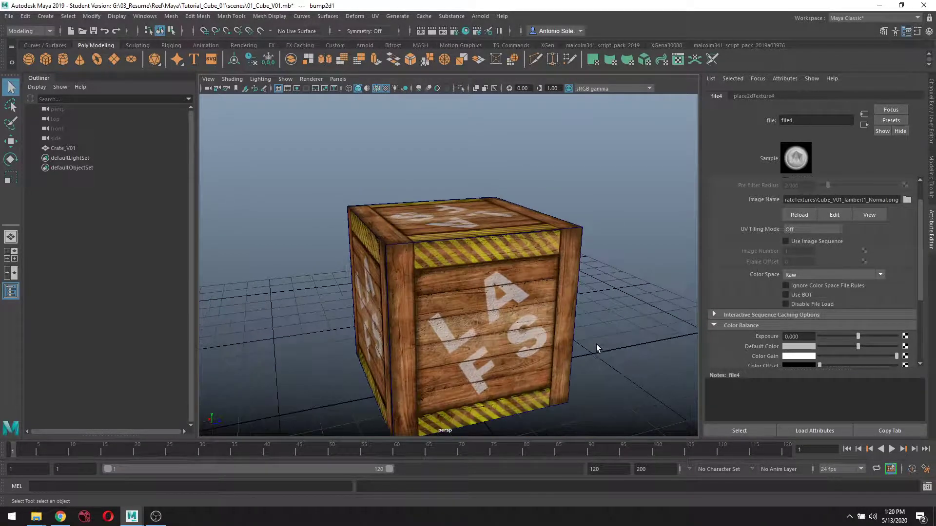
alt+drag(595, 344, 596, 314)
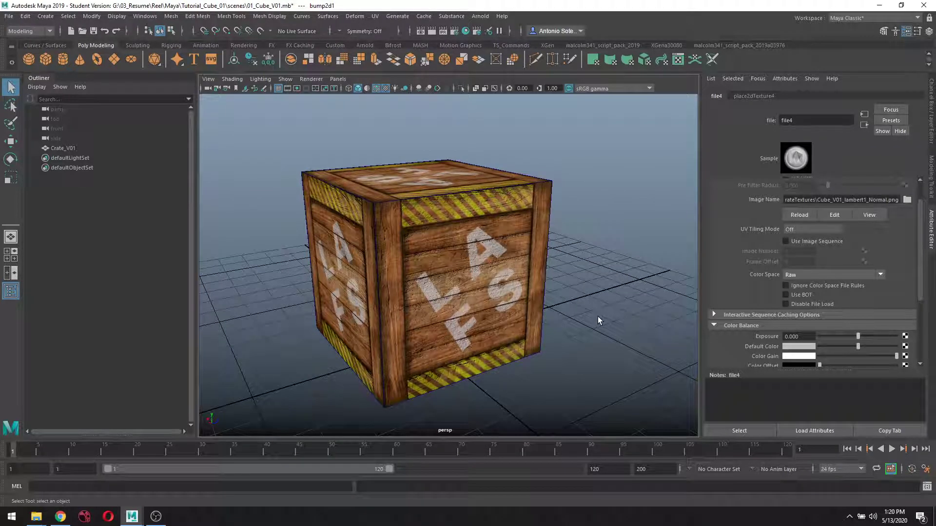
alt+drag(593, 320, 609, 309)
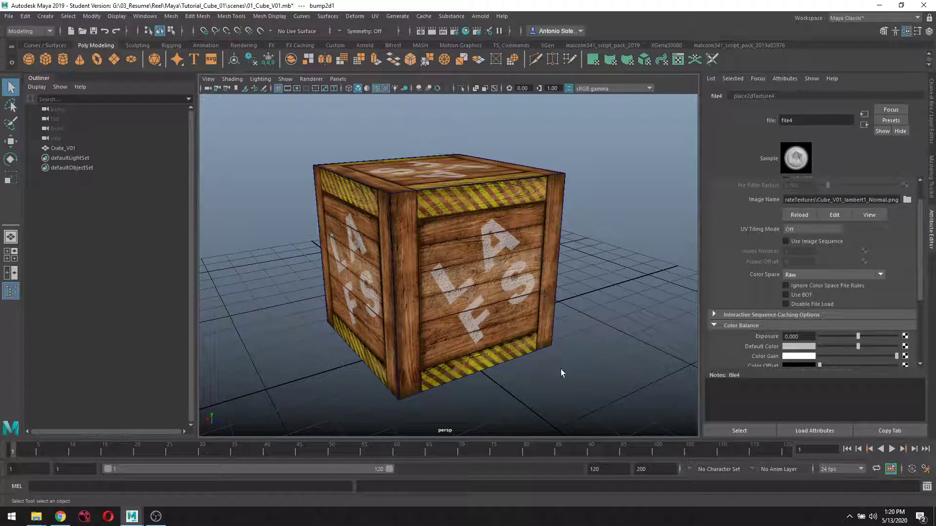
alt+drag(572, 367, 560, 341)
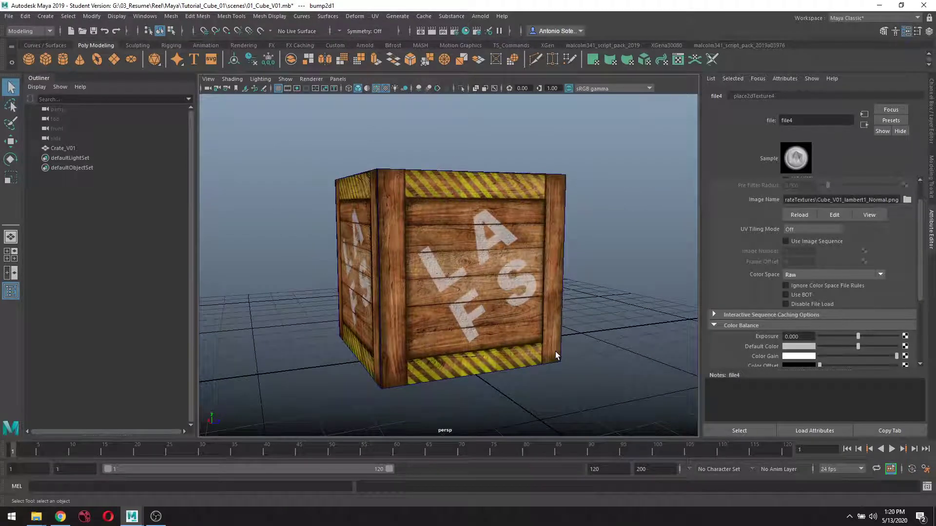
mouse_move(575, 333)
alt+mouse_down()
mouse_move(595, 334)
mouse_move(584, 342)
alt+mouse_up()
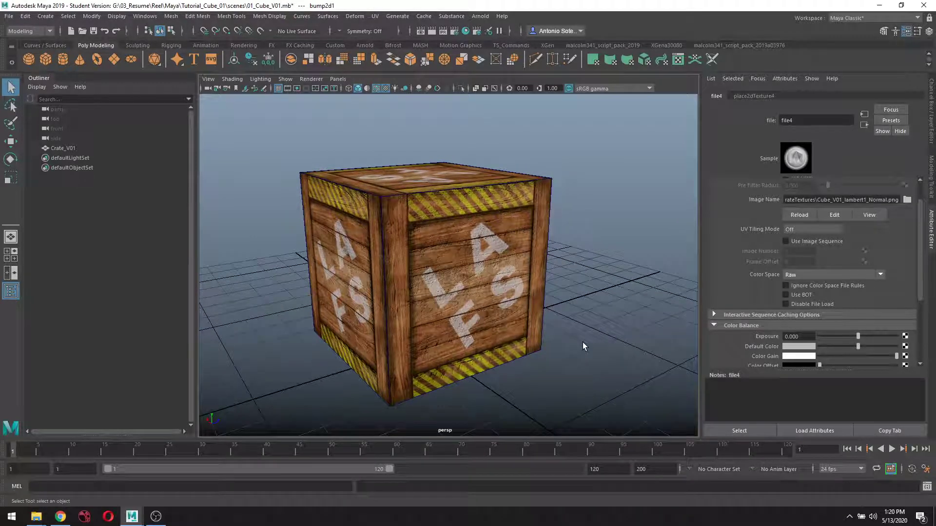
scroll(583, 342, down, 2)
scroll(583, 342, up, 4)
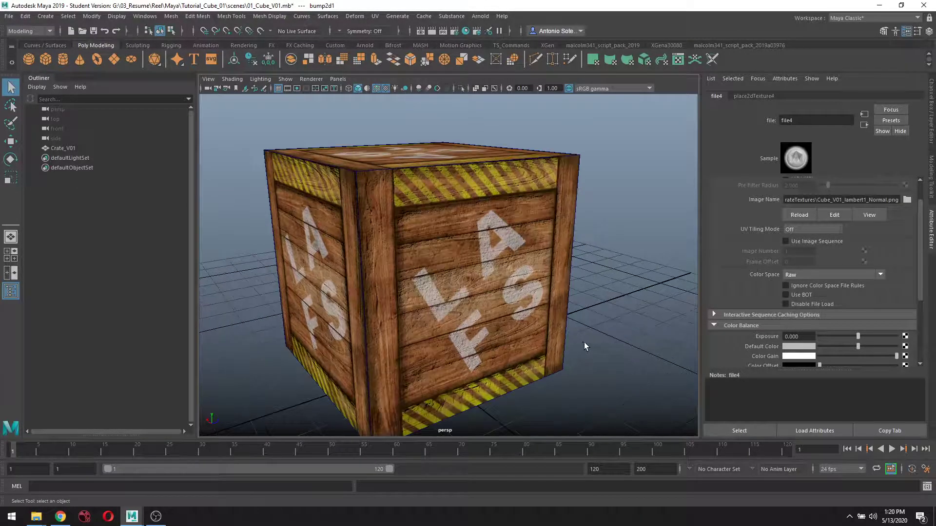
scroll(584, 342, down, 3)
alt+drag(597, 353, 490, 273)
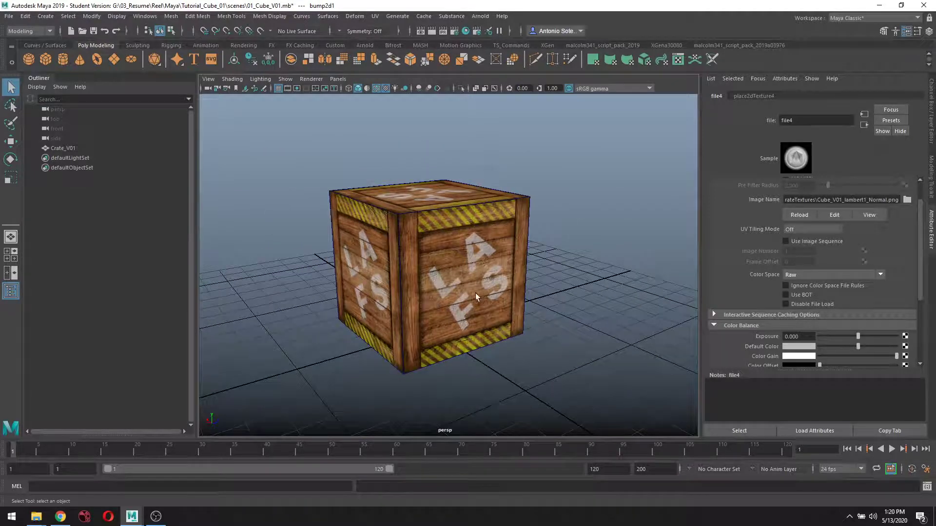
alt+drag(556, 343, 429, 364)
alt+middle_drag(429, 365, 522, 317)
alt+right_drag(522, 317, 471, 336)
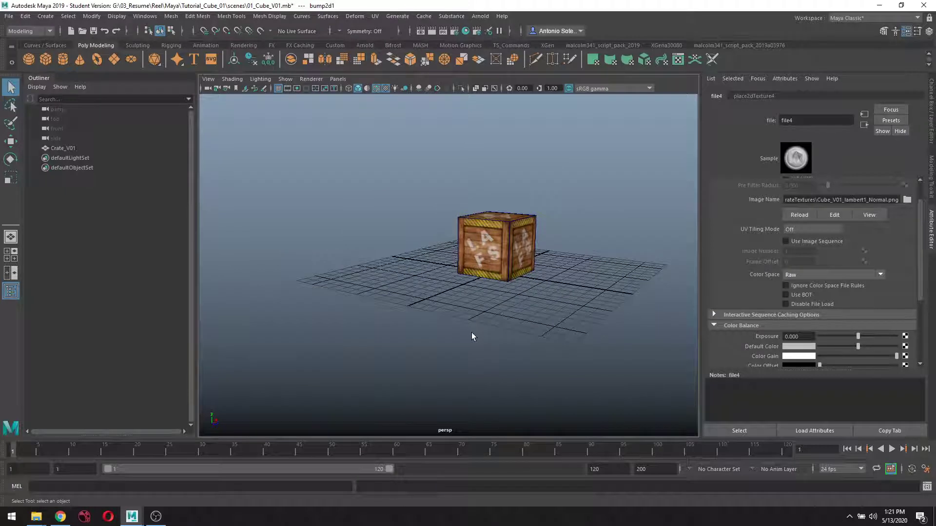
mouse_move(472, 336)
alt+mouse_down()
mouse_move(459, 334)
mouse_move(457, 320)
mouse_move(475, 323)
alt+mouse_up()
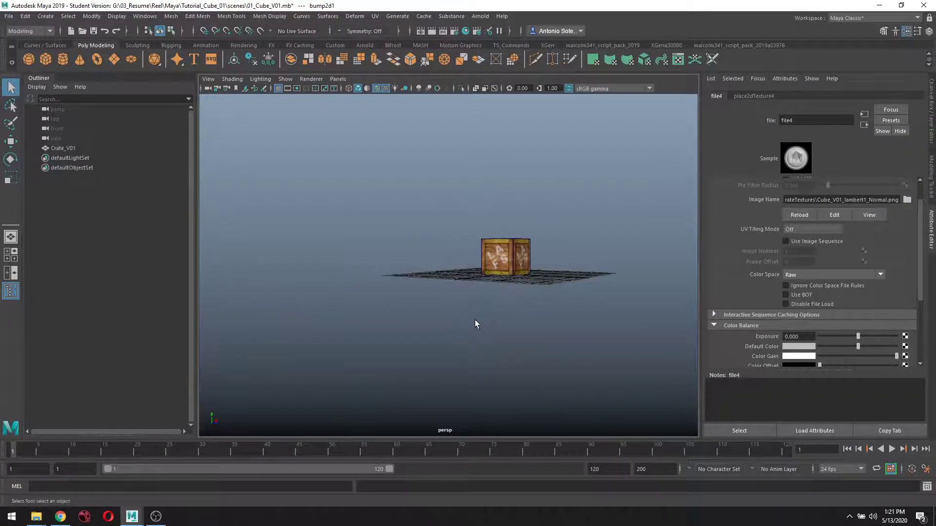
scroll(475, 323, up, 3)
alt+right_drag(445, 265, 475, 272)
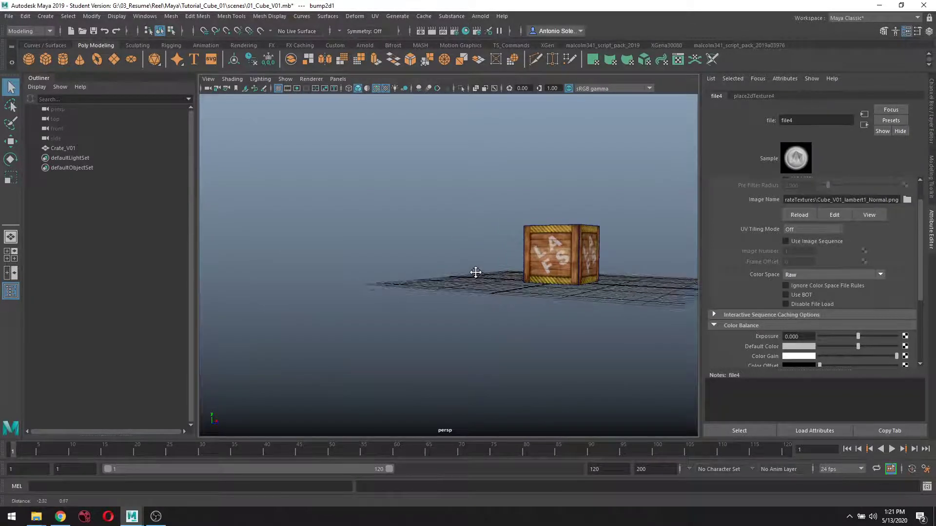
alt+drag(475, 273, 496, 295)
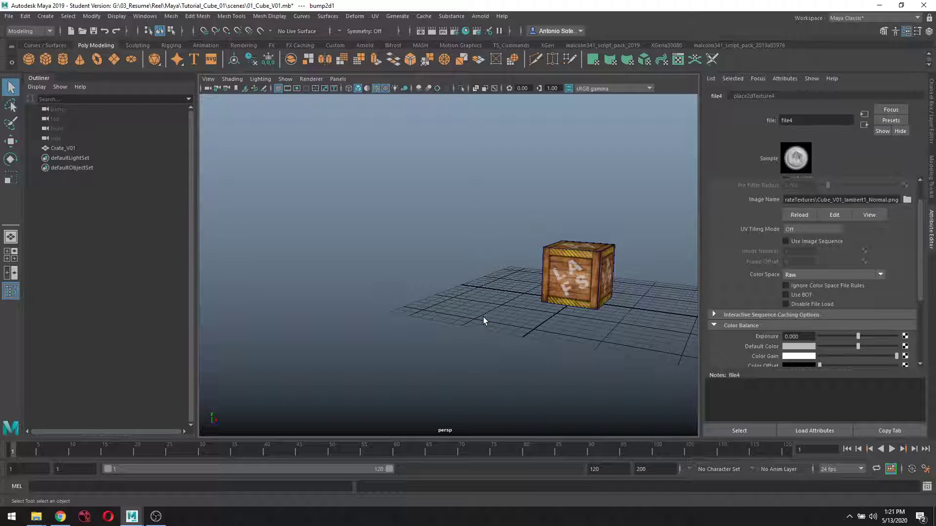
scroll(526, 311, down, 2)
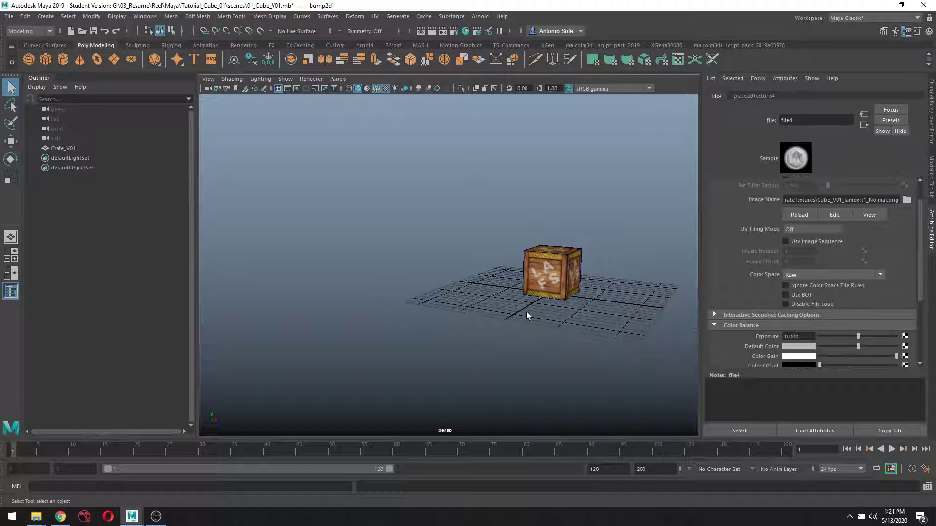
alt+drag(484, 328, 495, 311)
alt+middle_drag(495, 311, 537, 308)
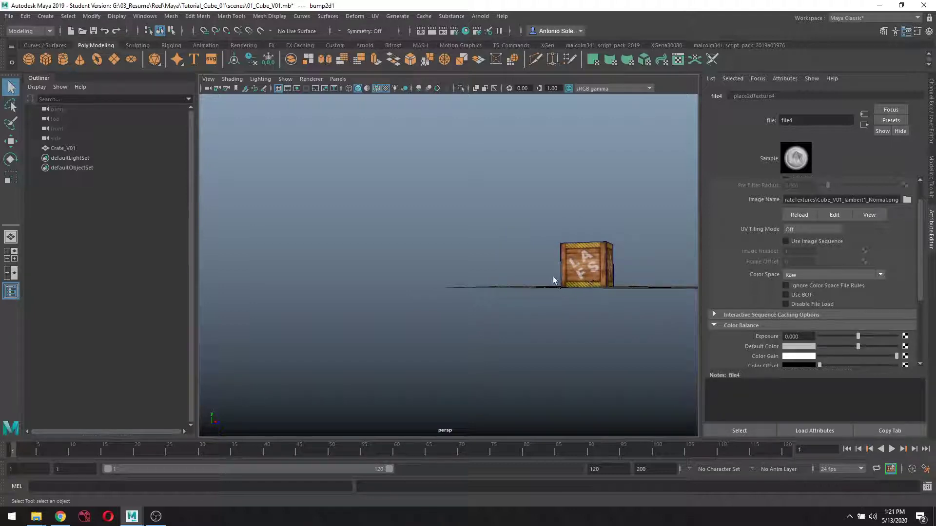
alt+drag(554, 281, 569, 306)
scroll(569, 306, down, 3)
scroll(570, 306, up, 8)
alt+middle_drag(584, 313, 304, 267)
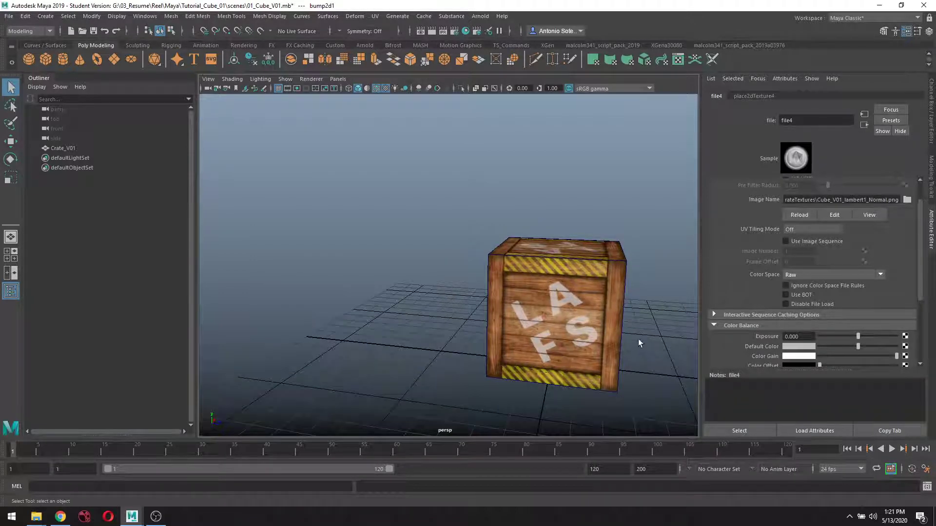
scroll(639, 340, up, 3)
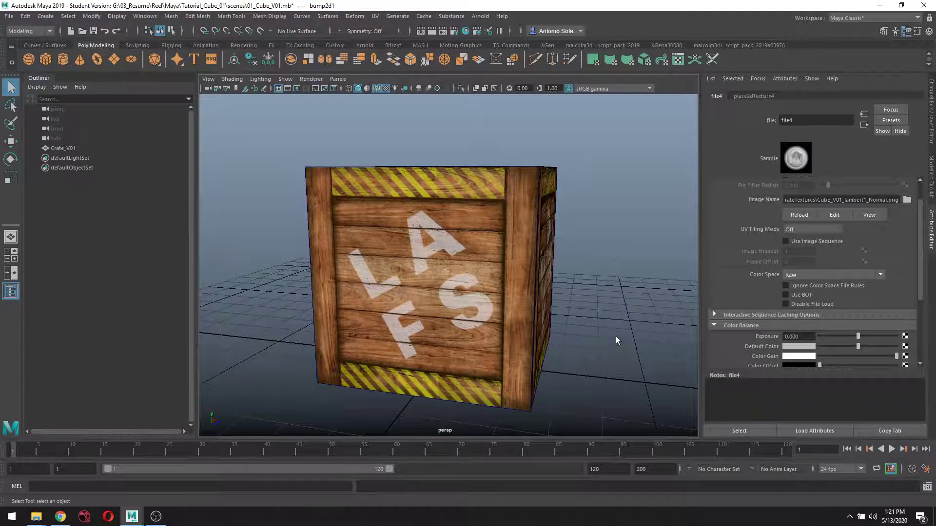
alt+drag(616, 340, 652, 337)
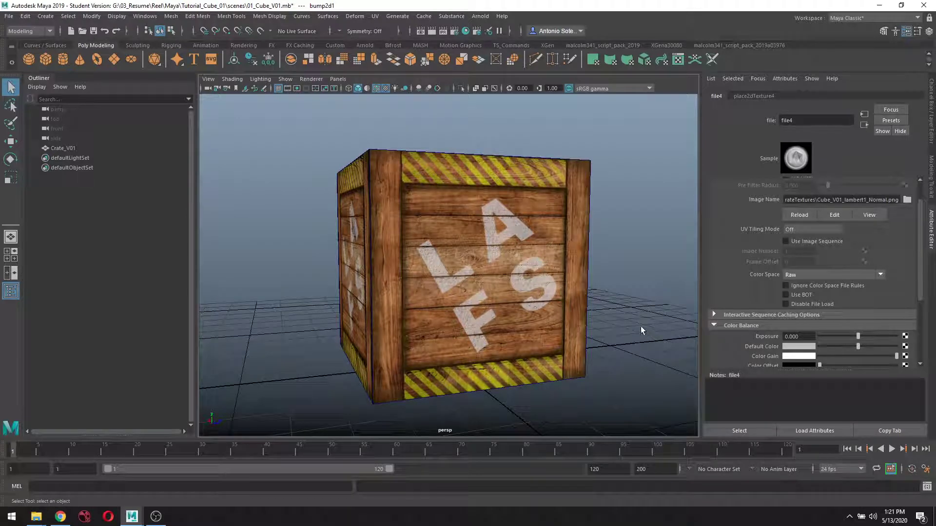
mouse_move(640, 326)
alt+mouse_down()
mouse_move(626, 345)
mouse_move(664, 322)
mouse_move(654, 330)
mouse_move(626, 319)
alt+mouse_up()
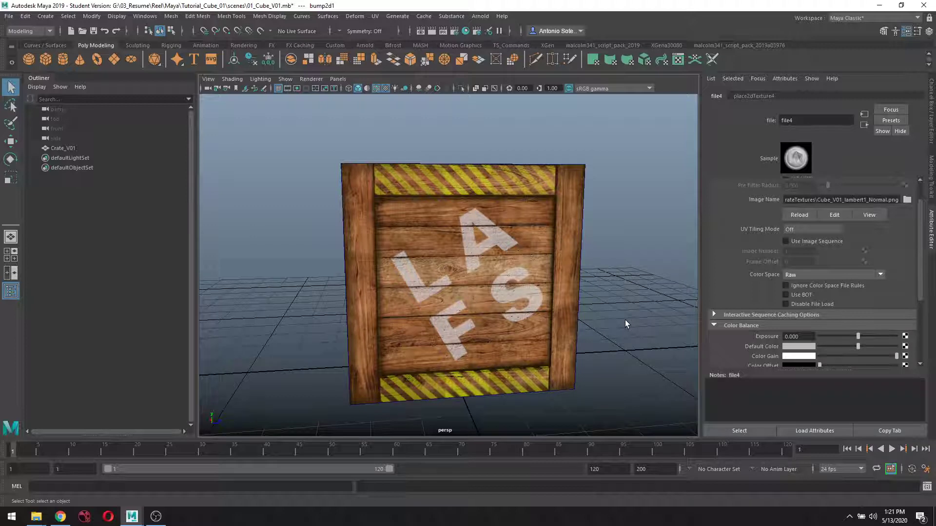
alt+drag(625, 320, 631, 327)
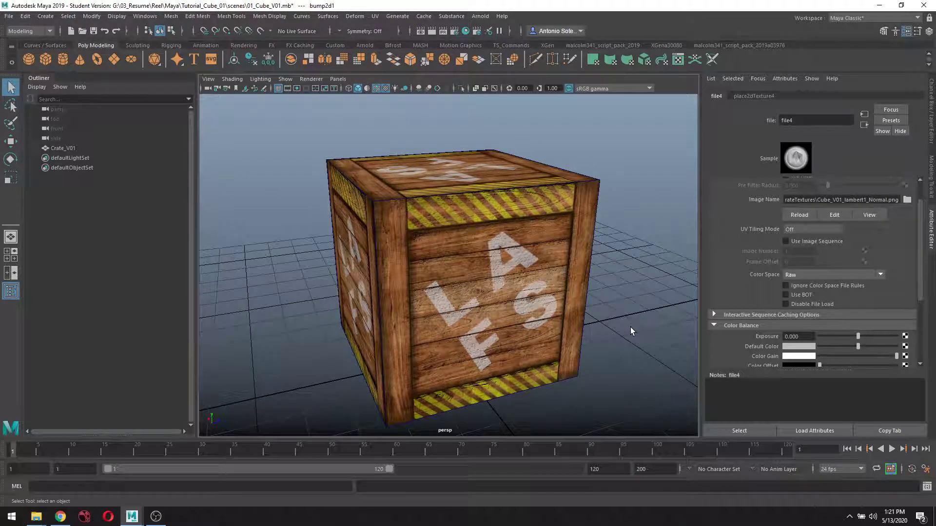
alt+drag(630, 326, 622, 307)
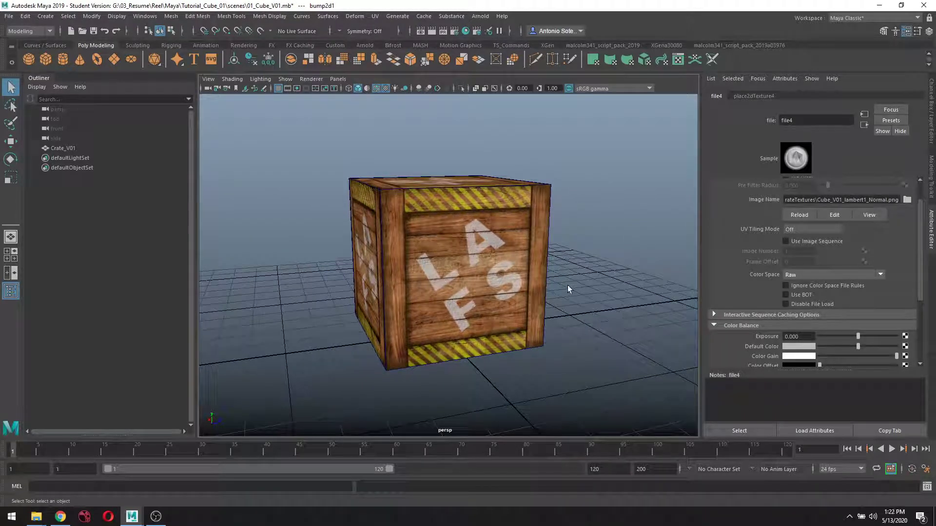